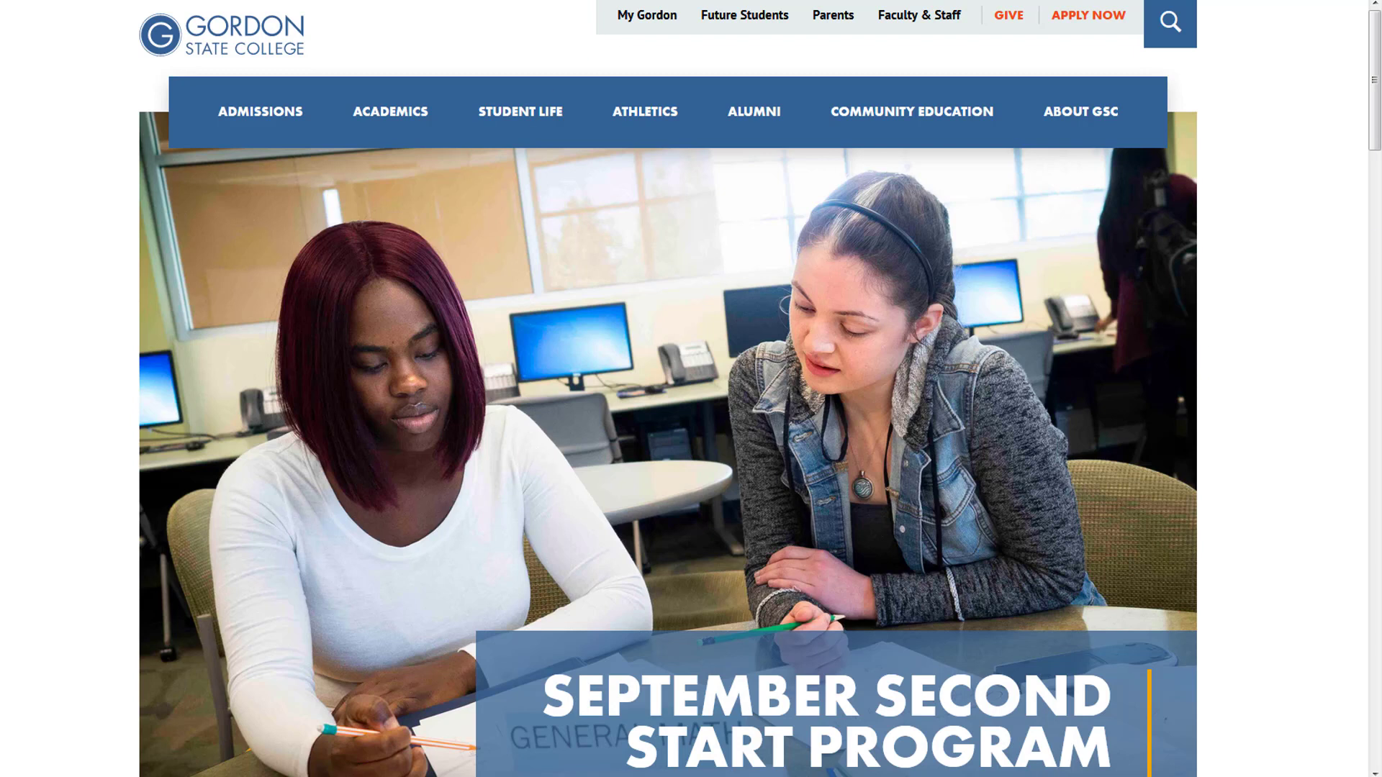
- Browse the Gordon State College site to the Information Technology department page
{"action": "scroll", "coordinate": [716, 580], "scroll_direction": "down", "scroll_amount": 20}
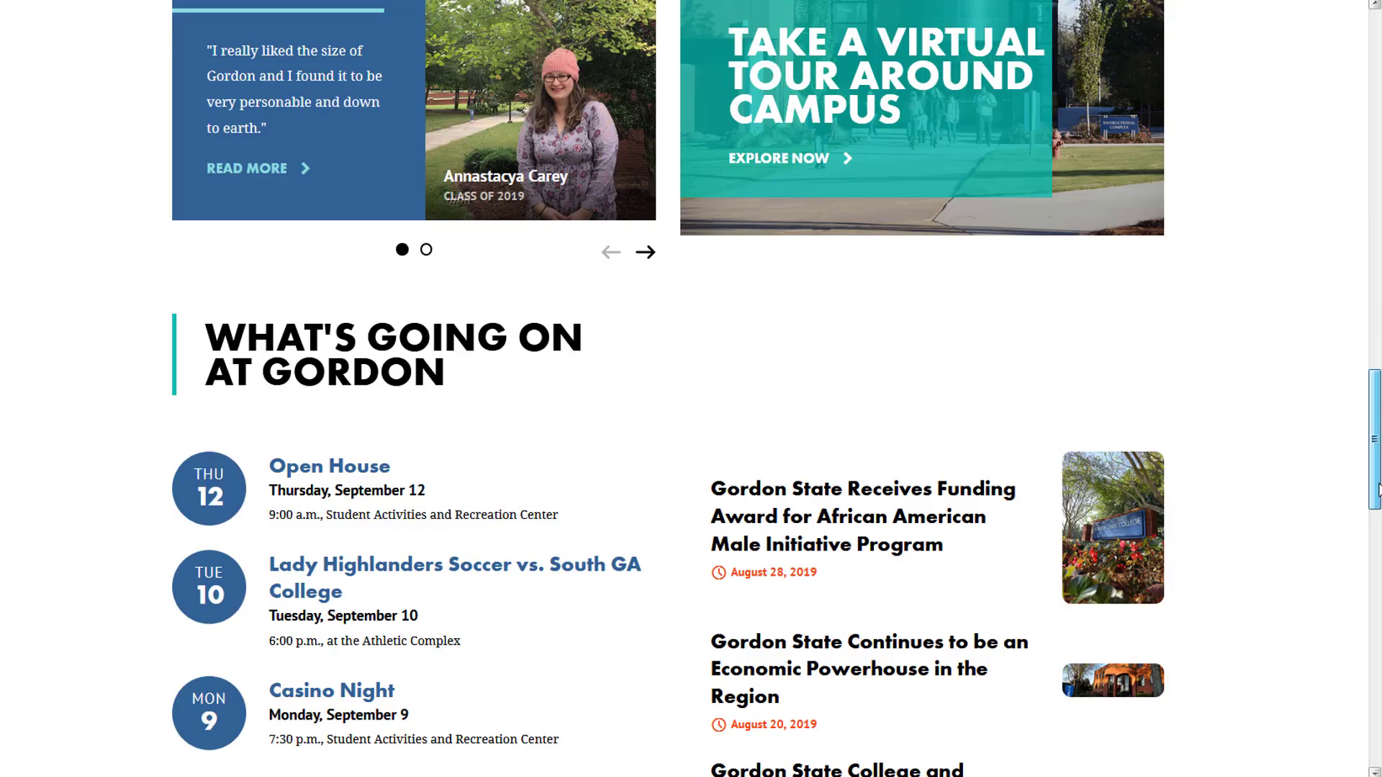
{"action": "left_click", "coordinate": [602, 637]}
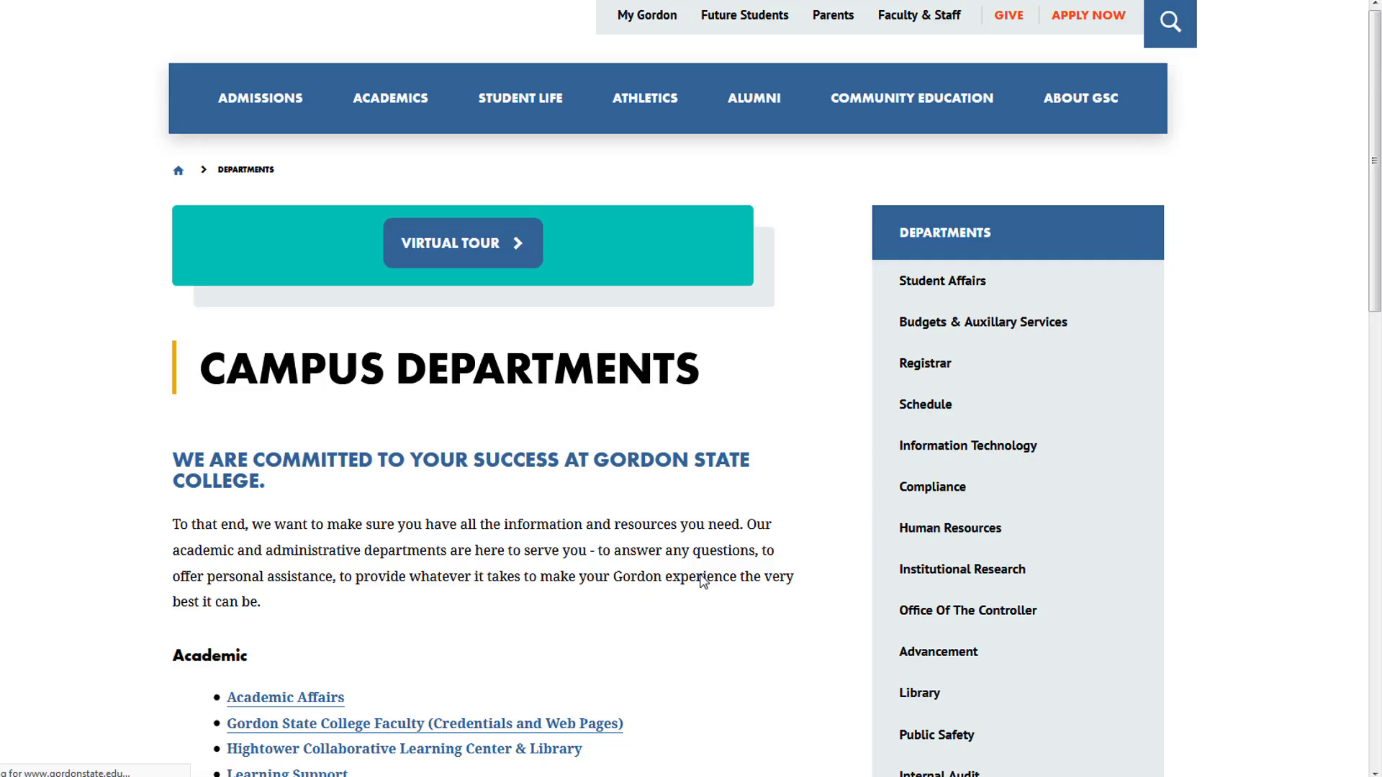
{"action": "scroll", "coordinate": [567, 521], "scroll_direction": "down", "scroll_amount": 1}
{"action": "scroll", "coordinate": [566, 521], "scroll_direction": "down", "scroll_amount": 8}
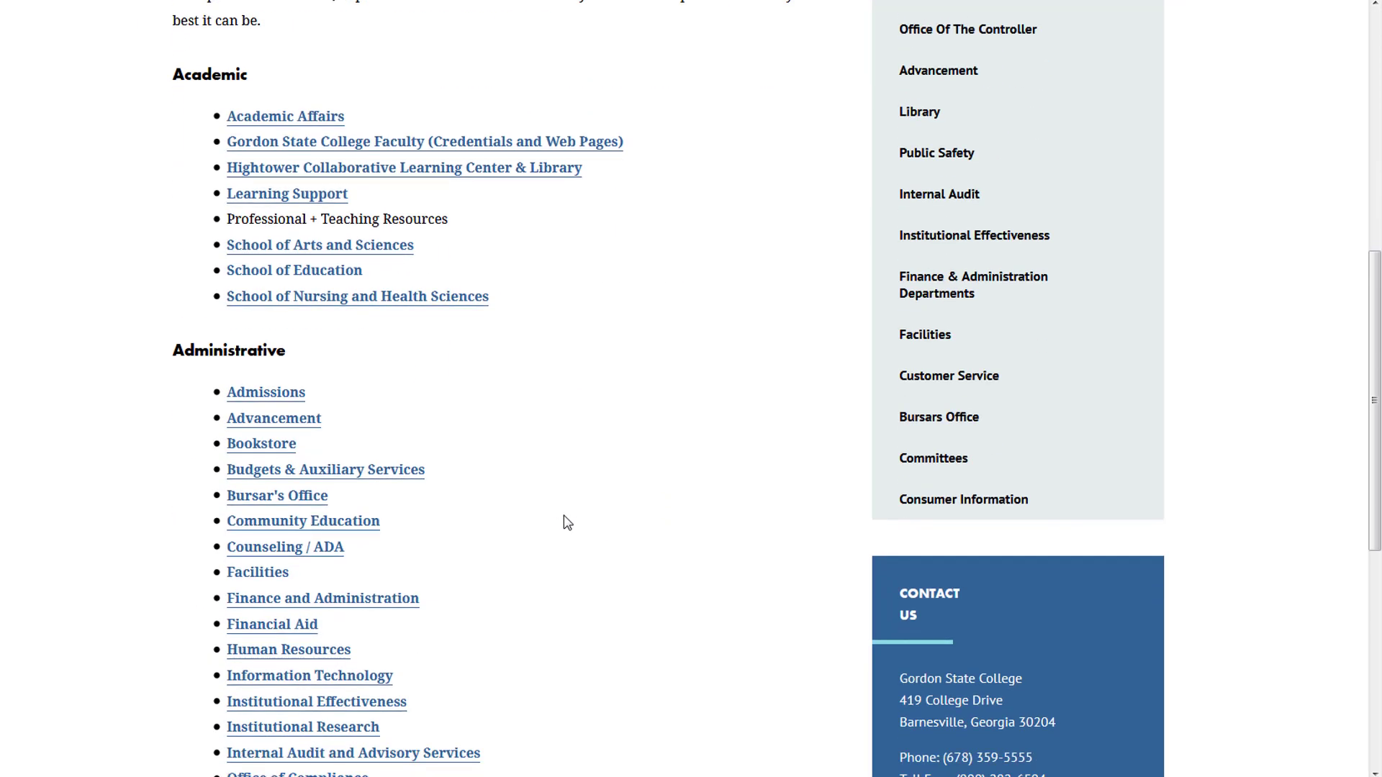
{"action": "left_click", "coordinate": [329, 626]}
{"action": "scroll", "coordinate": [986, 549], "scroll_direction": "down", "scroll_amount": 6}
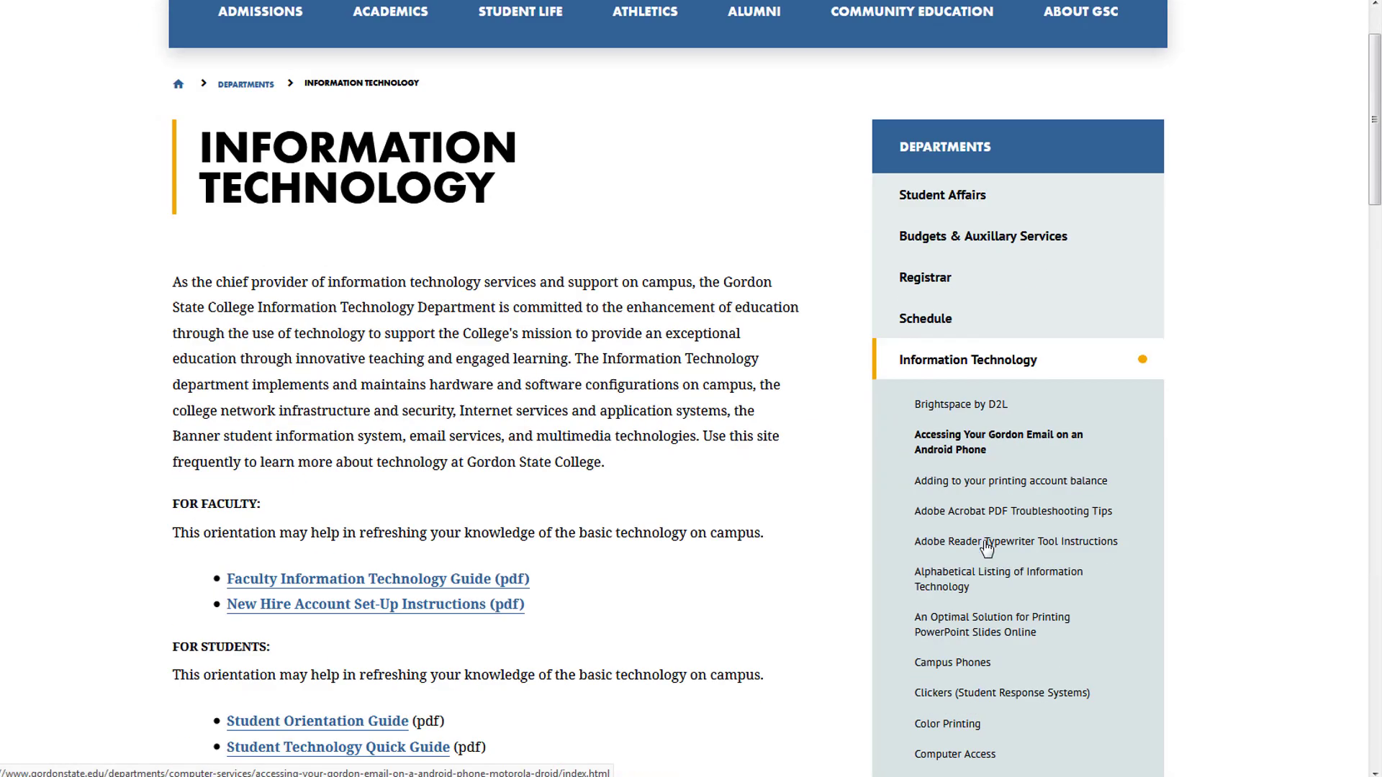
{"action": "scroll", "coordinate": [987, 549], "scroll_direction": "down", "scroll_amount": 2}
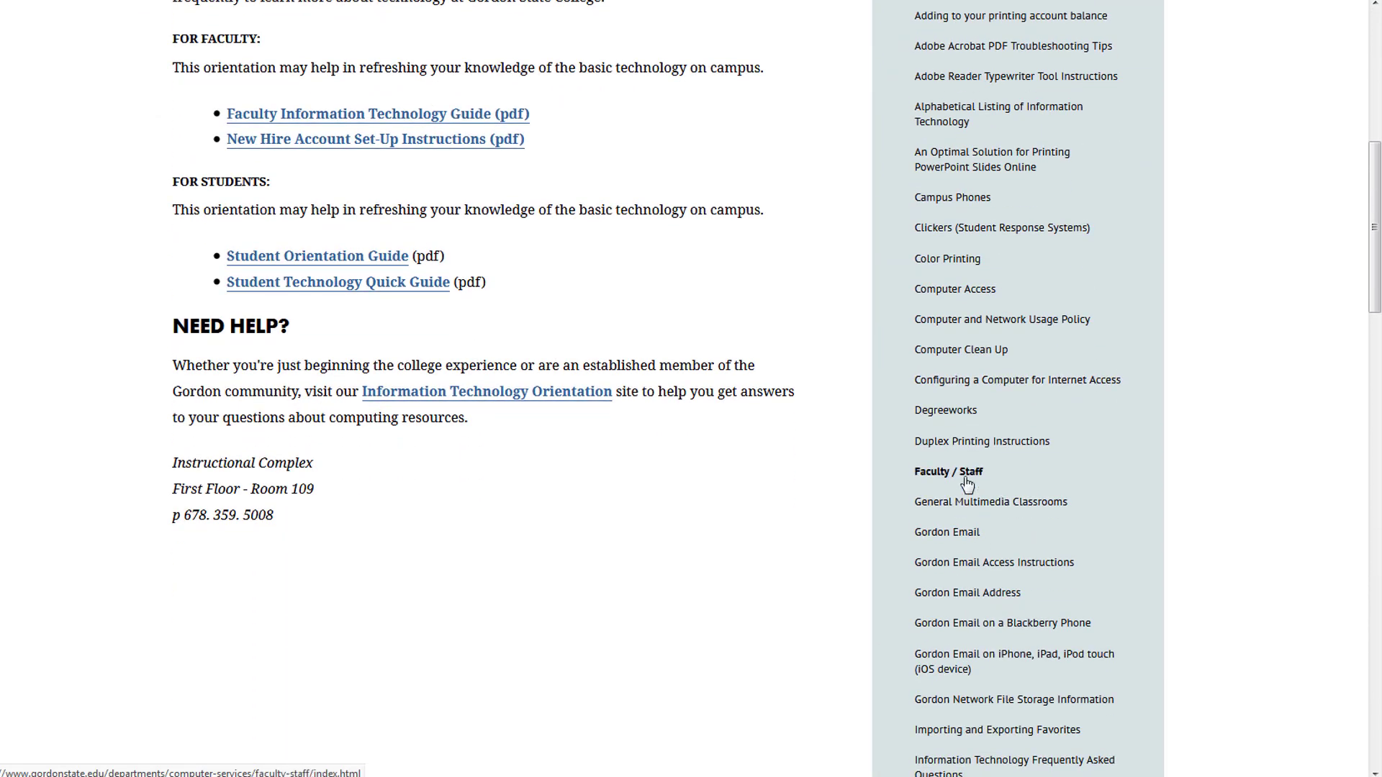
- Open the Faculty / Staff 'Respondus for Brightspace by D2L' page and highlight the installation password
{"action": "left_click", "coordinate": [965, 475]}
{"action": "scroll", "coordinate": [570, 374], "scroll_direction": "down", "scroll_amount": 3}
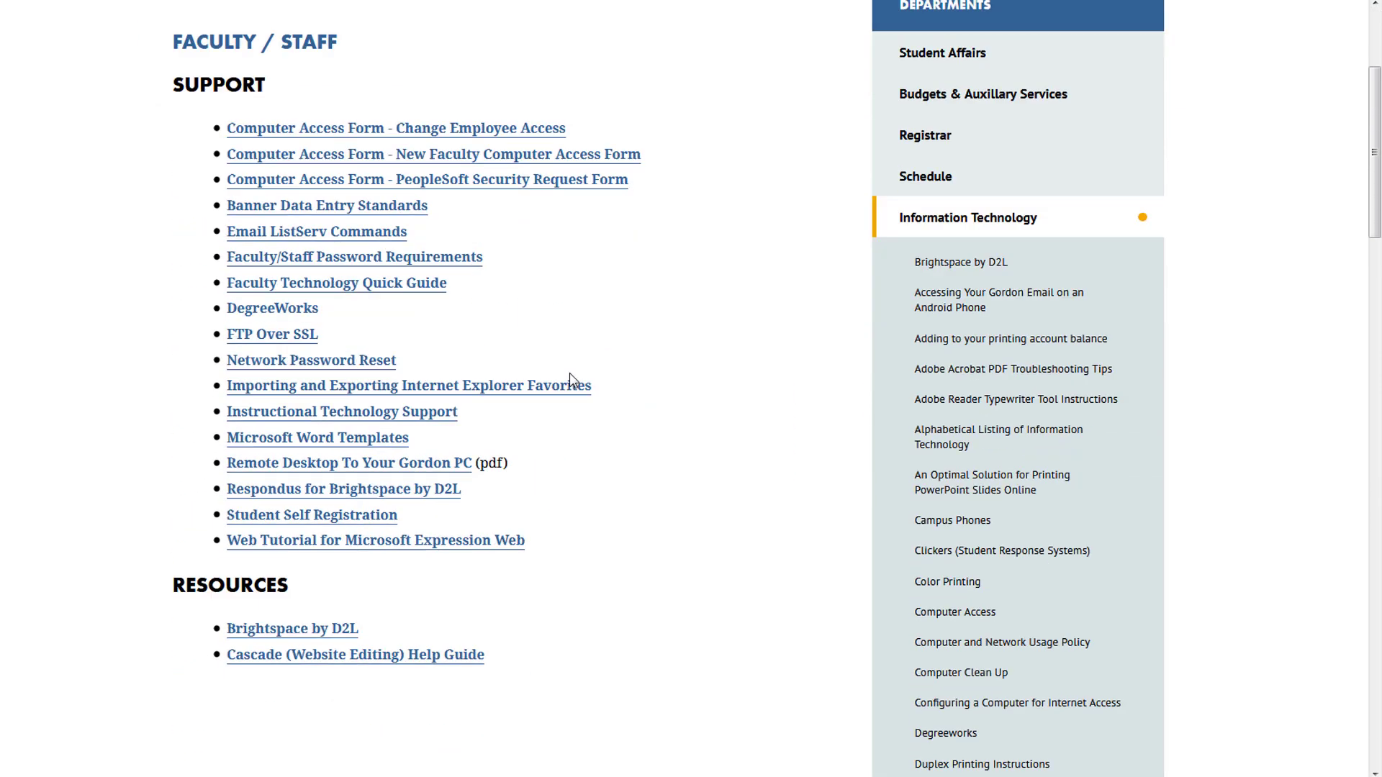
{"action": "left_click", "coordinate": [252, 498]}
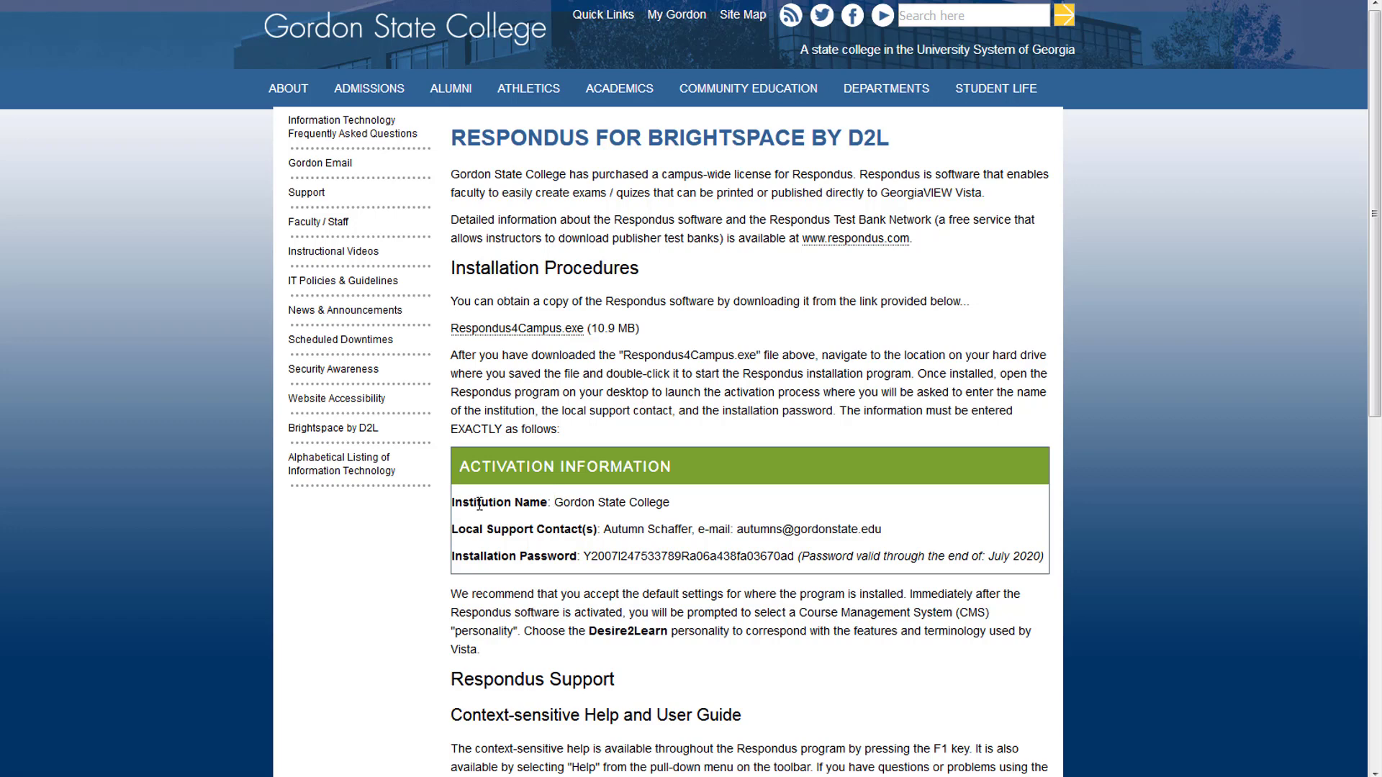
{"action": "left_click_drag", "start_coordinate": [469, 502], "coordinate": [924, 557]}
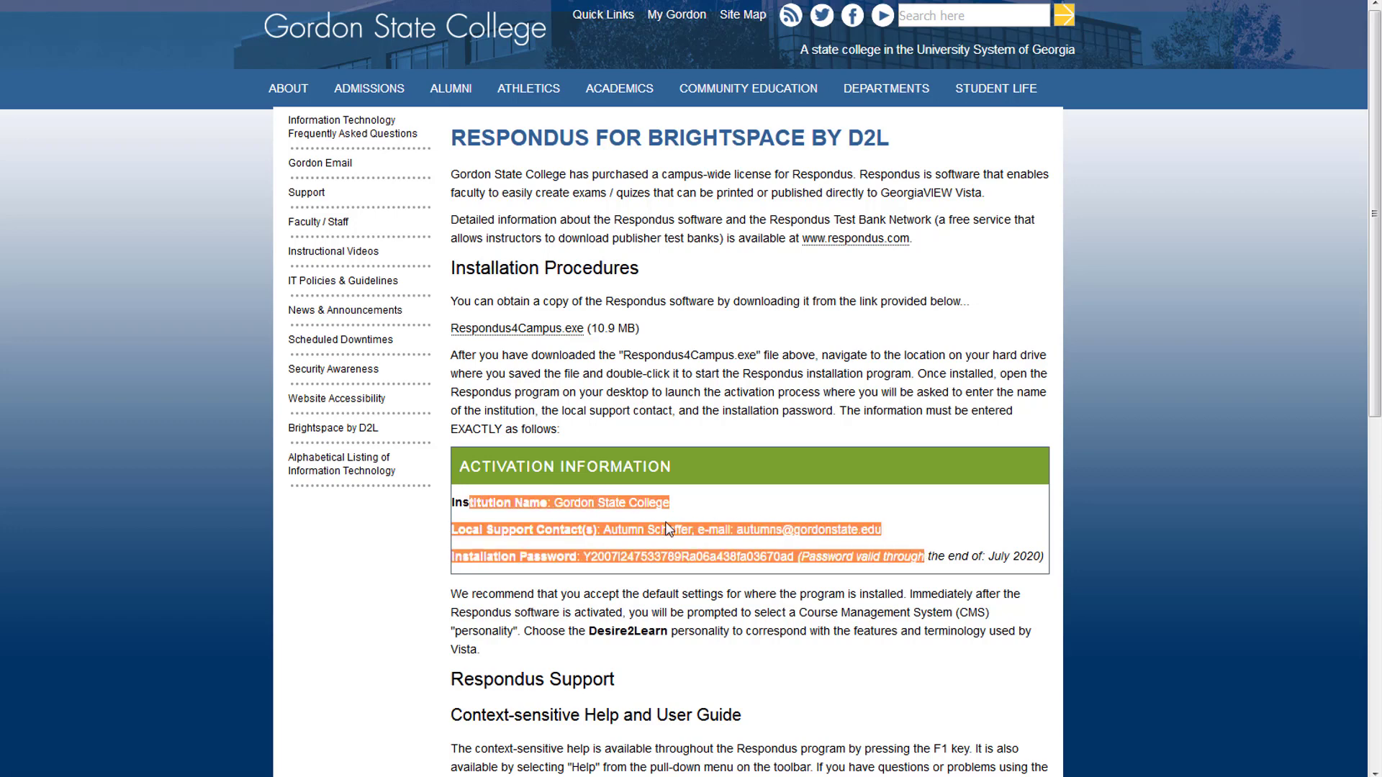
{"action": "left_click_drag", "start_coordinate": [583, 557], "coordinate": [797, 552]}
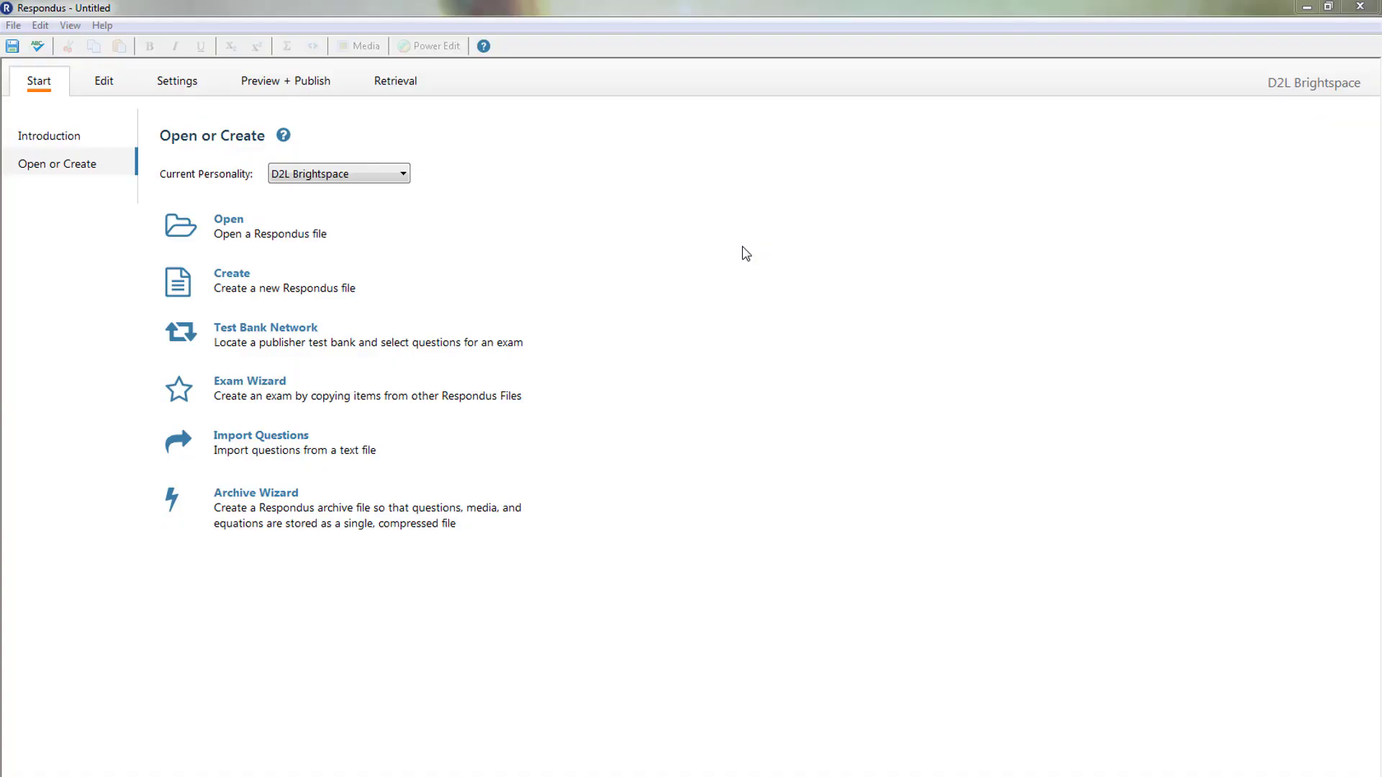
- Keep D2L Brightspace as the personality, start Retrieve Questions, and list the available servers
{"action": "left_click", "coordinate": [299, 178]}
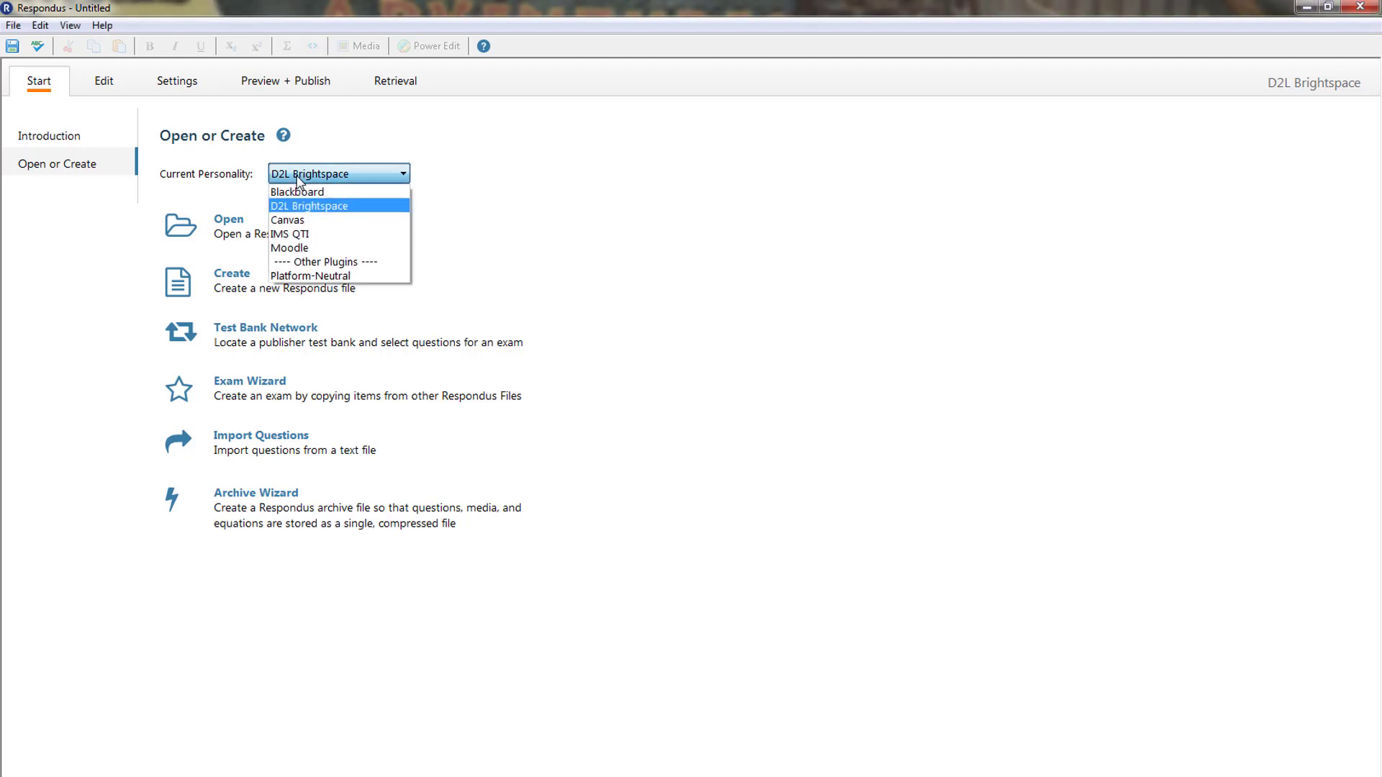
{"action": "left_click", "coordinate": [298, 178]}
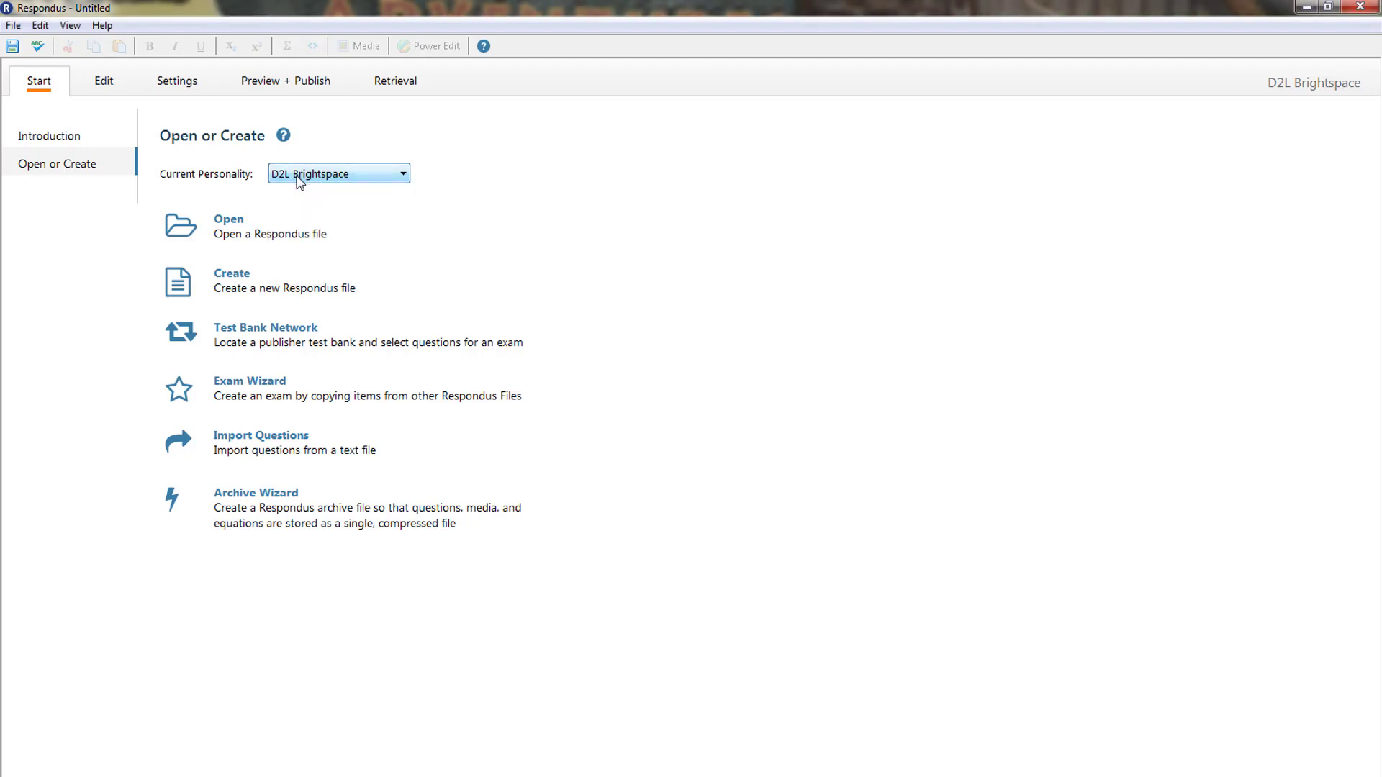
{"action": "left_click", "coordinate": [395, 87]}
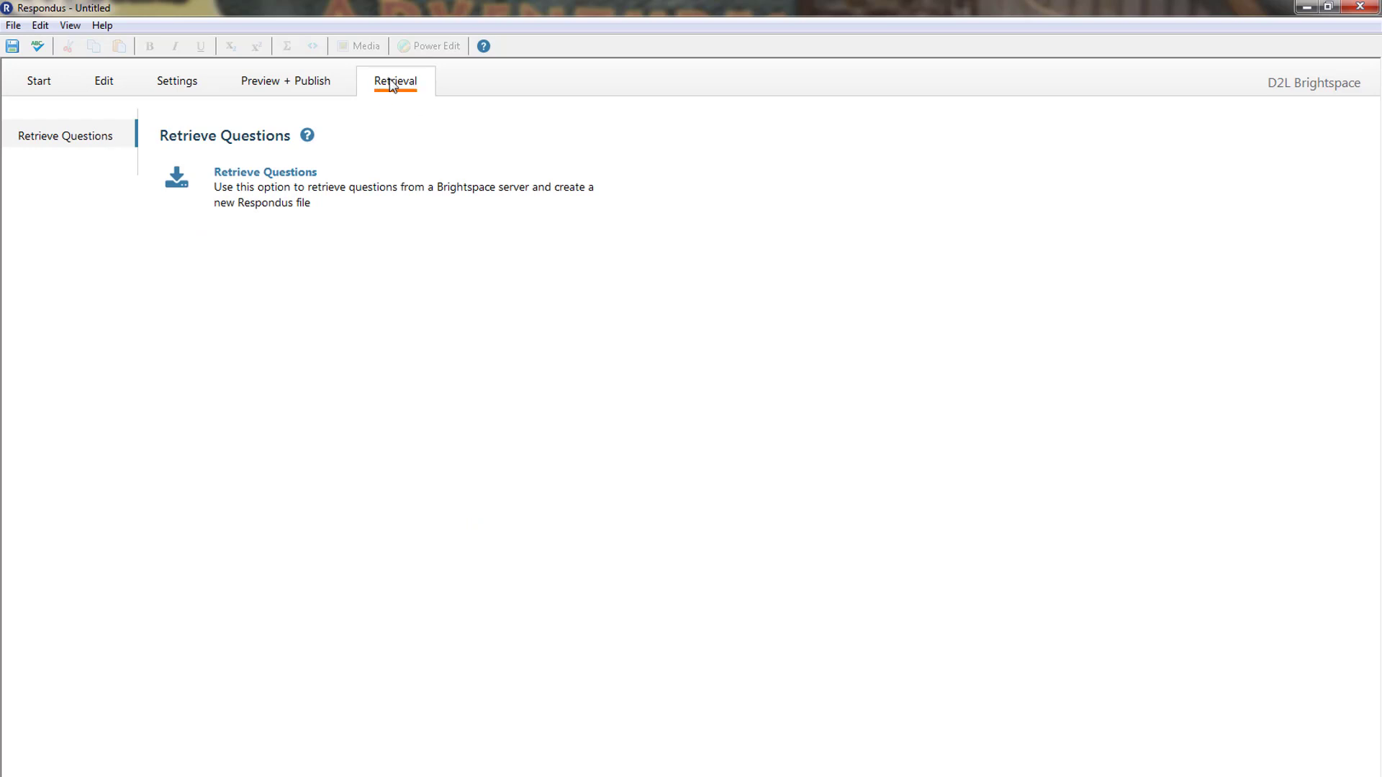
{"action": "left_click", "coordinate": [293, 175]}
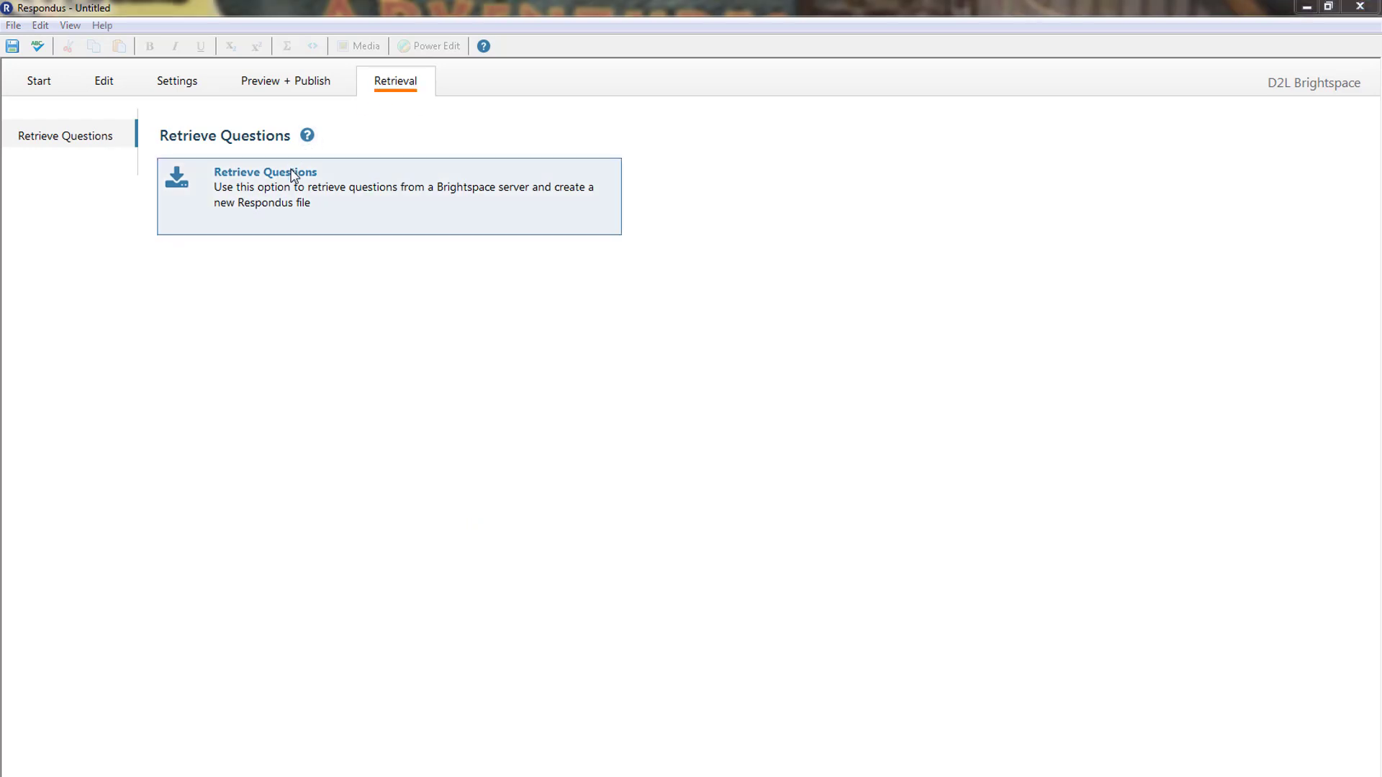
{"action": "left_click", "coordinate": [627, 320]}
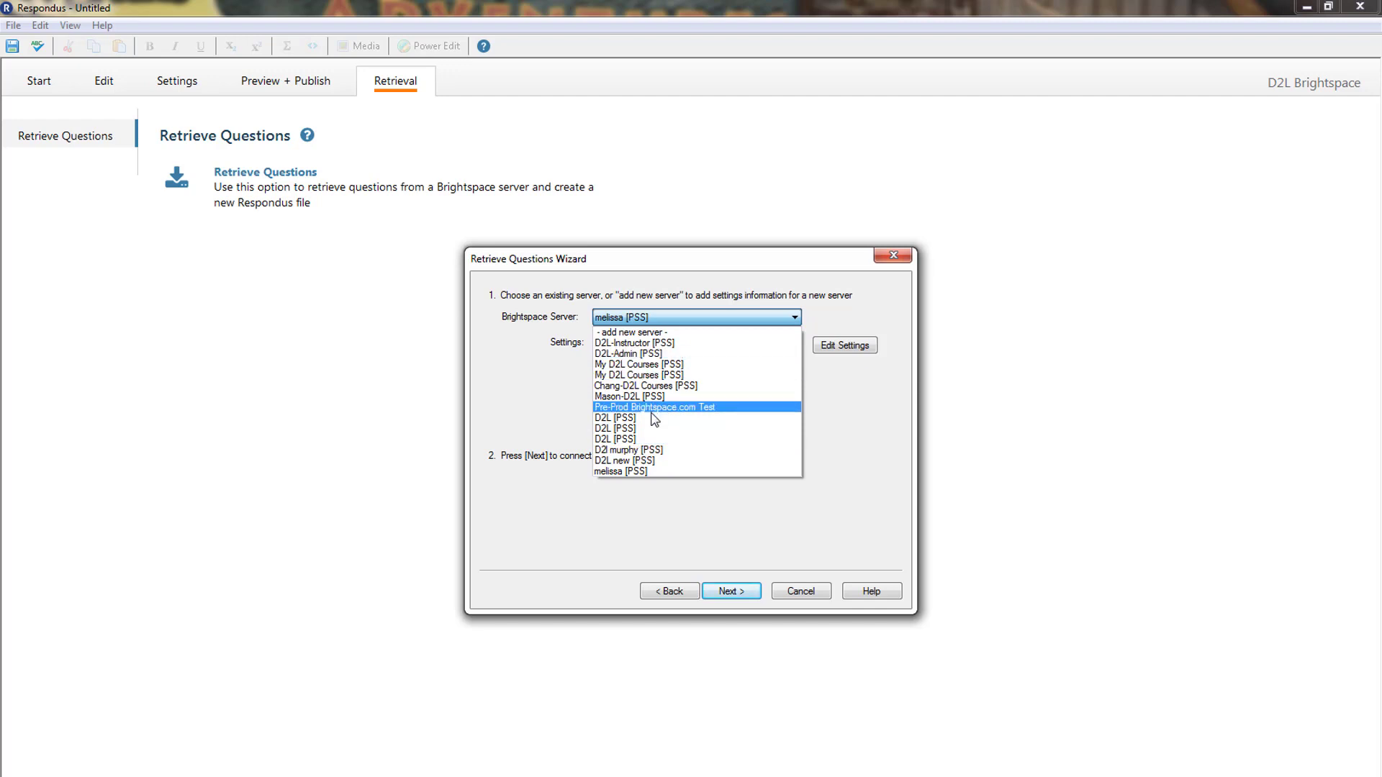
- Add a preconfigured 'D2L-' Gordon State server with a saved login that passes the connection test
{"action": "left_click", "coordinate": [668, 332]}
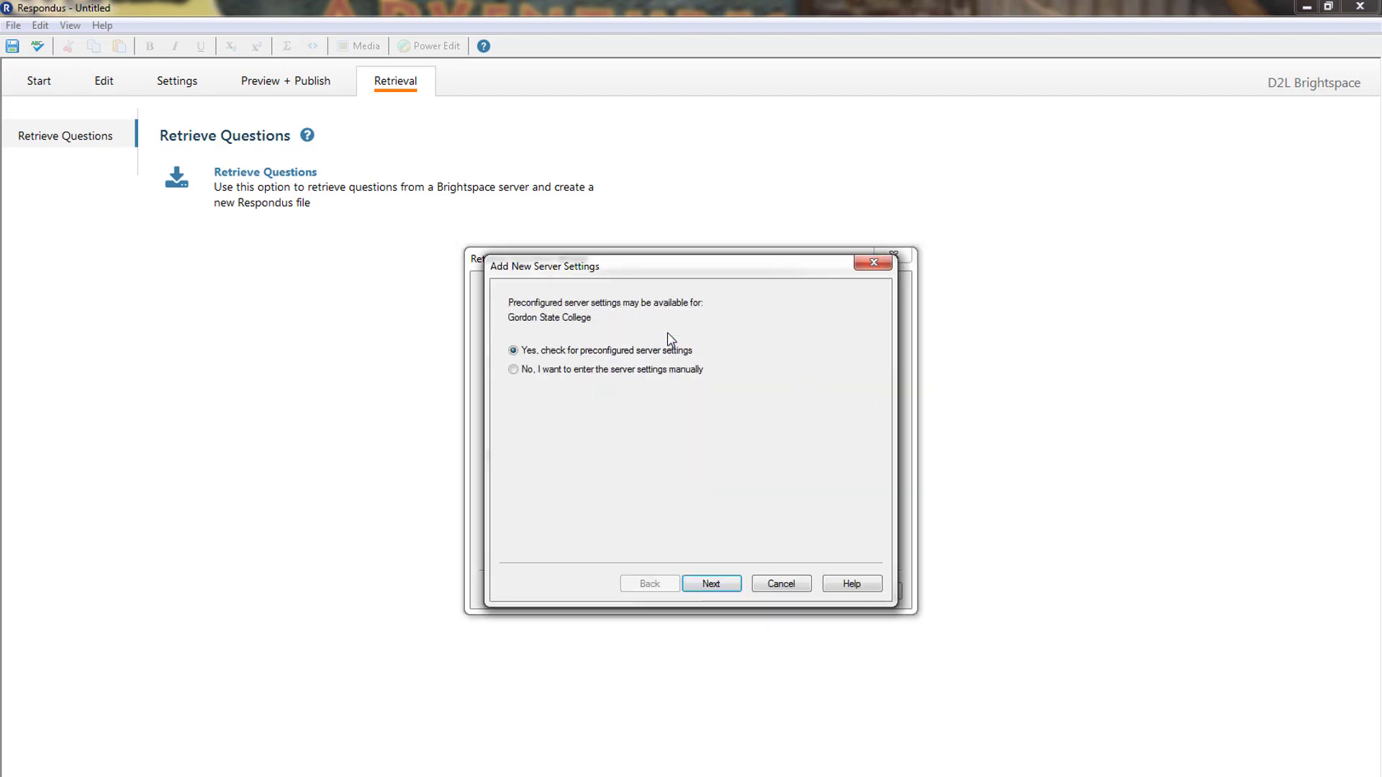
{"action": "left_click", "coordinate": [711, 584]}
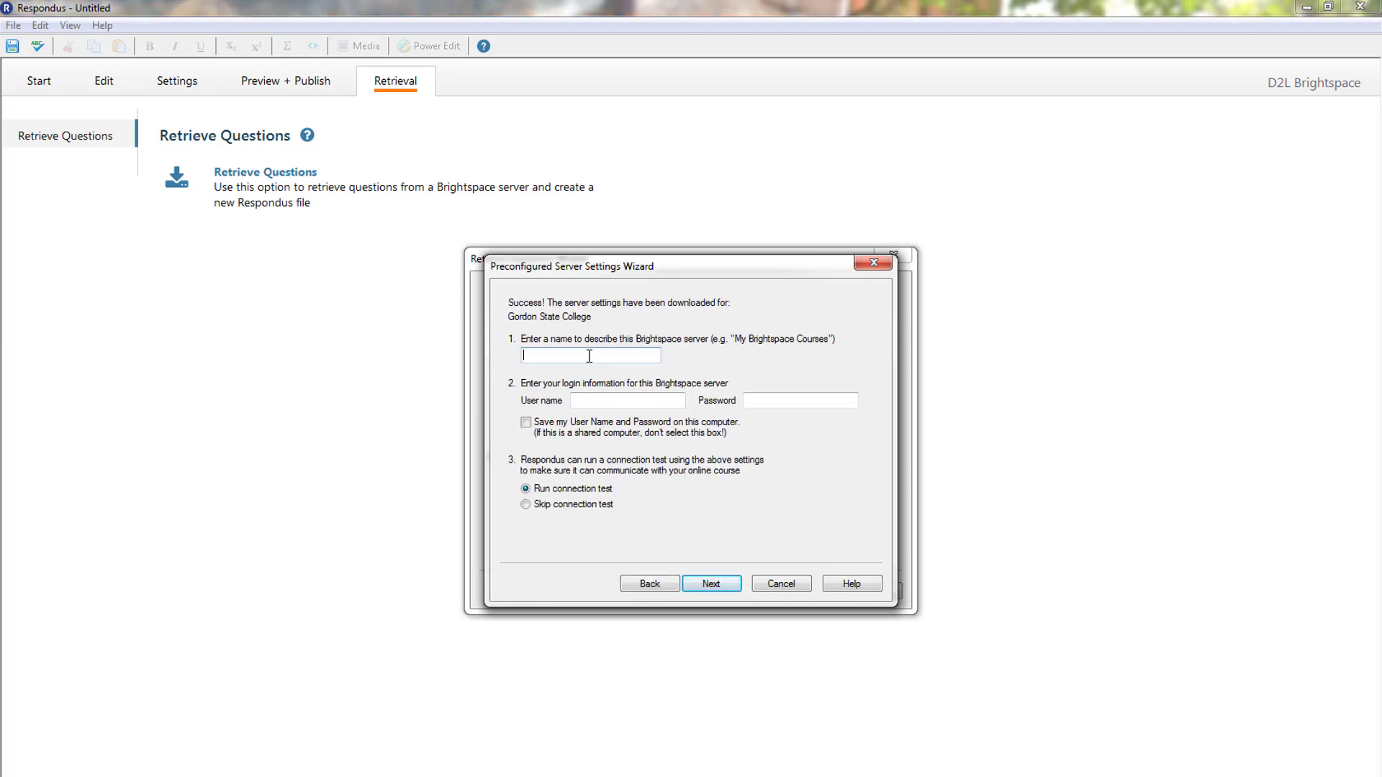
{"action": "type", "text": "D2L-Autumn Teacher"}
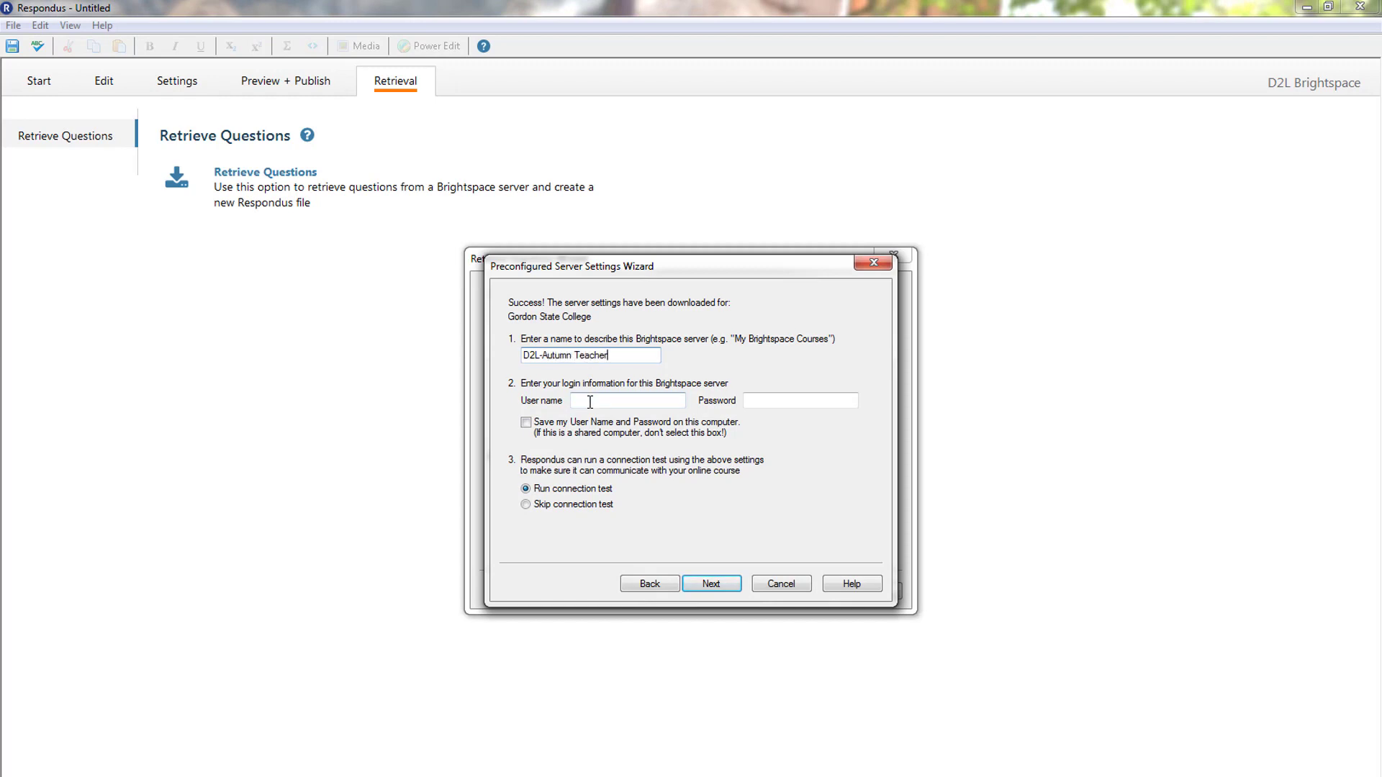
{"action": "left_click", "coordinate": [591, 401]}
{"action": "type", "text": "autu"}
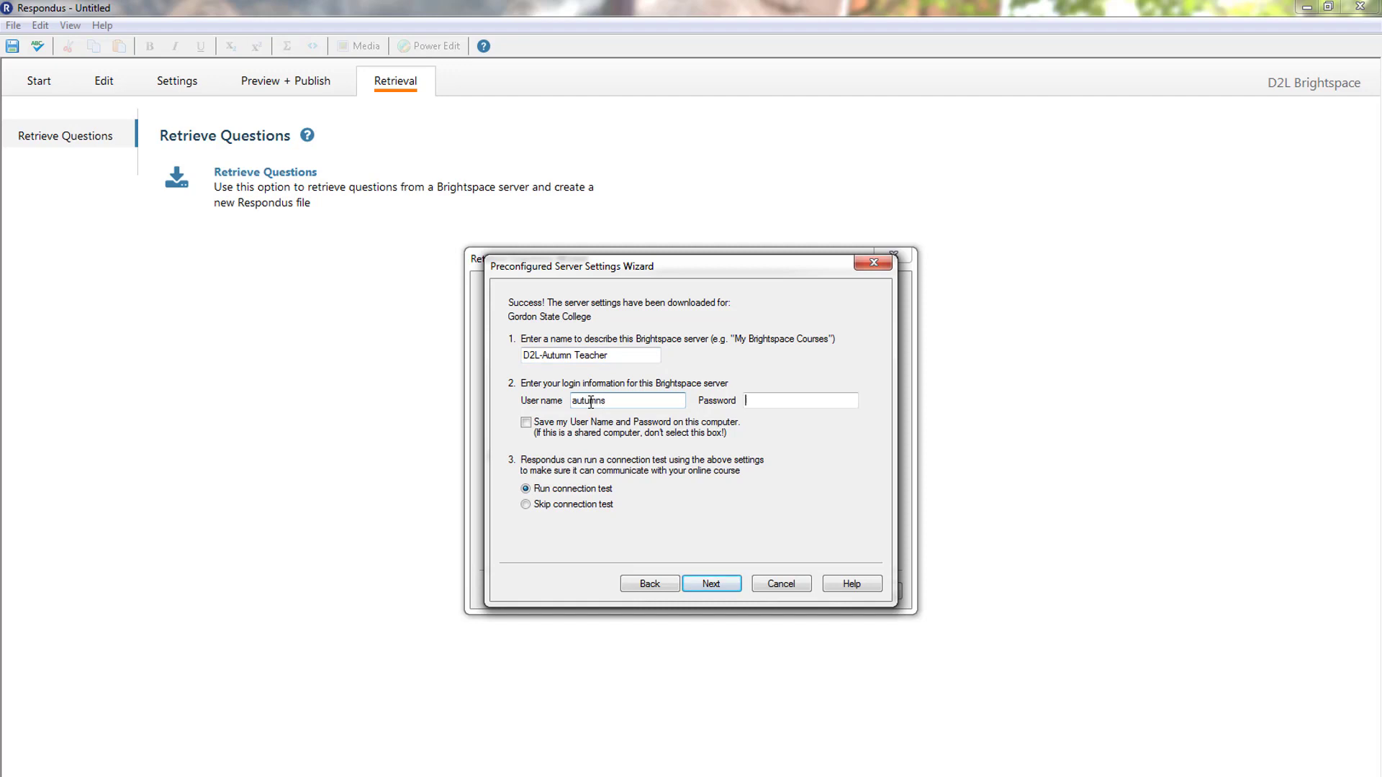
{"action": "type", "text": "*************"}
{"action": "left_click", "coordinate": [554, 426]}
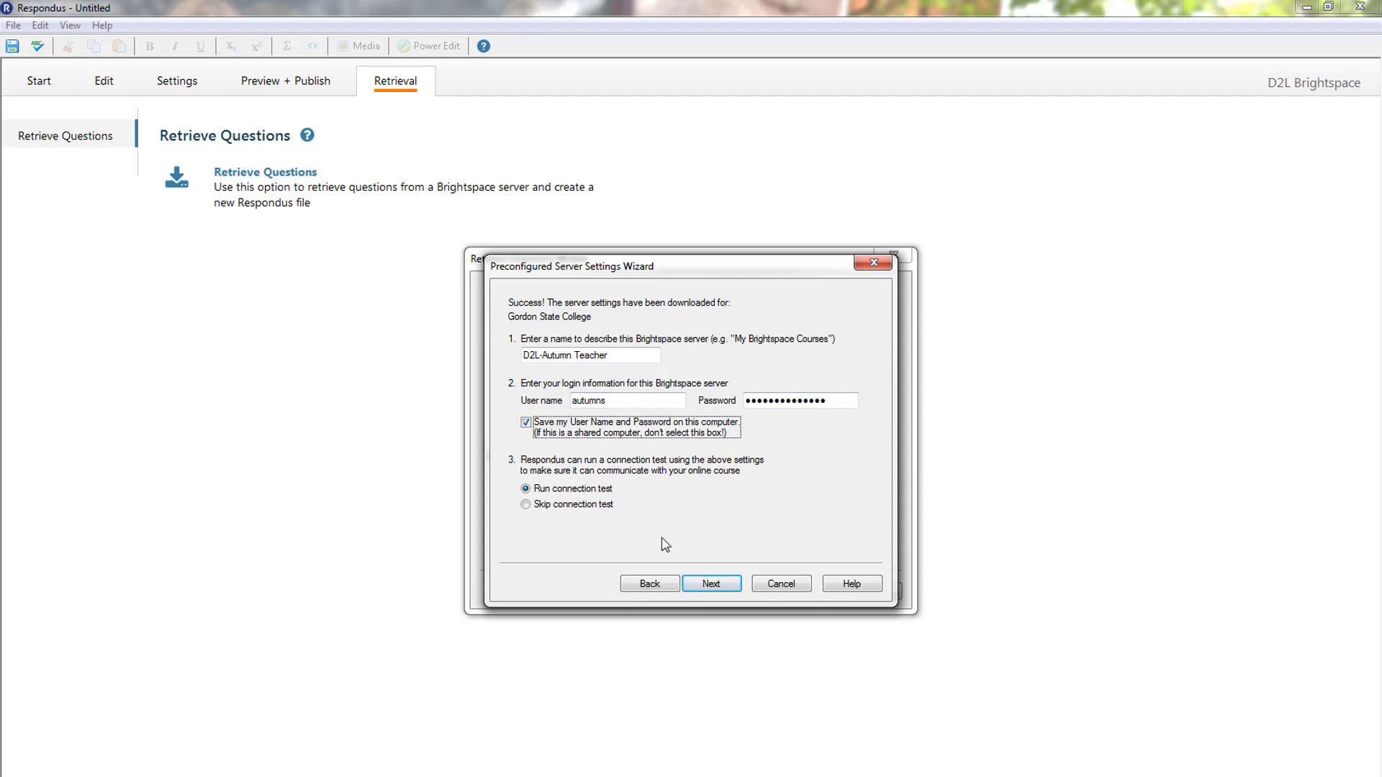
{"action": "left_click", "coordinate": [710, 584]}
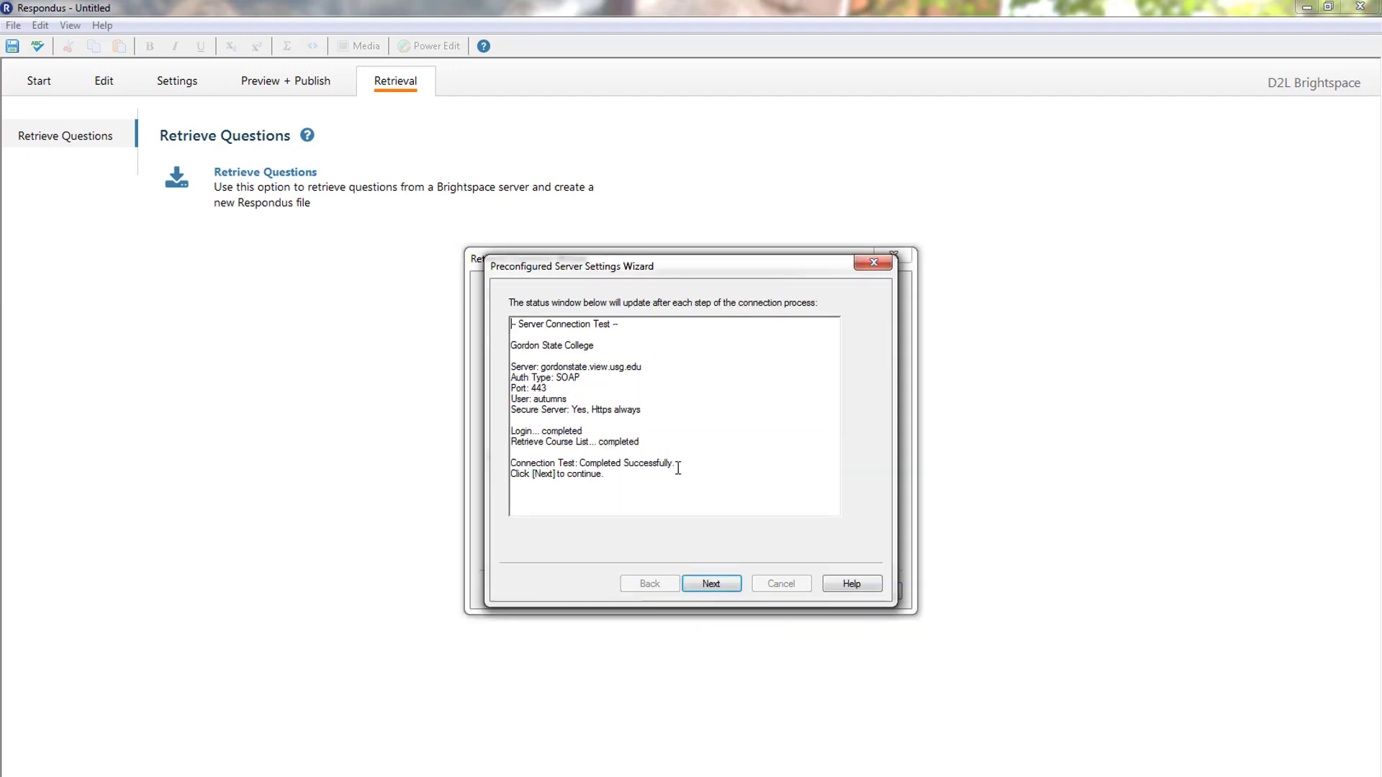
{"action": "left_click", "coordinate": [705, 584]}
- Finish the server setup and connect to the newly added Brightspace server
{"action": "left_click", "coordinate": [711, 584]}
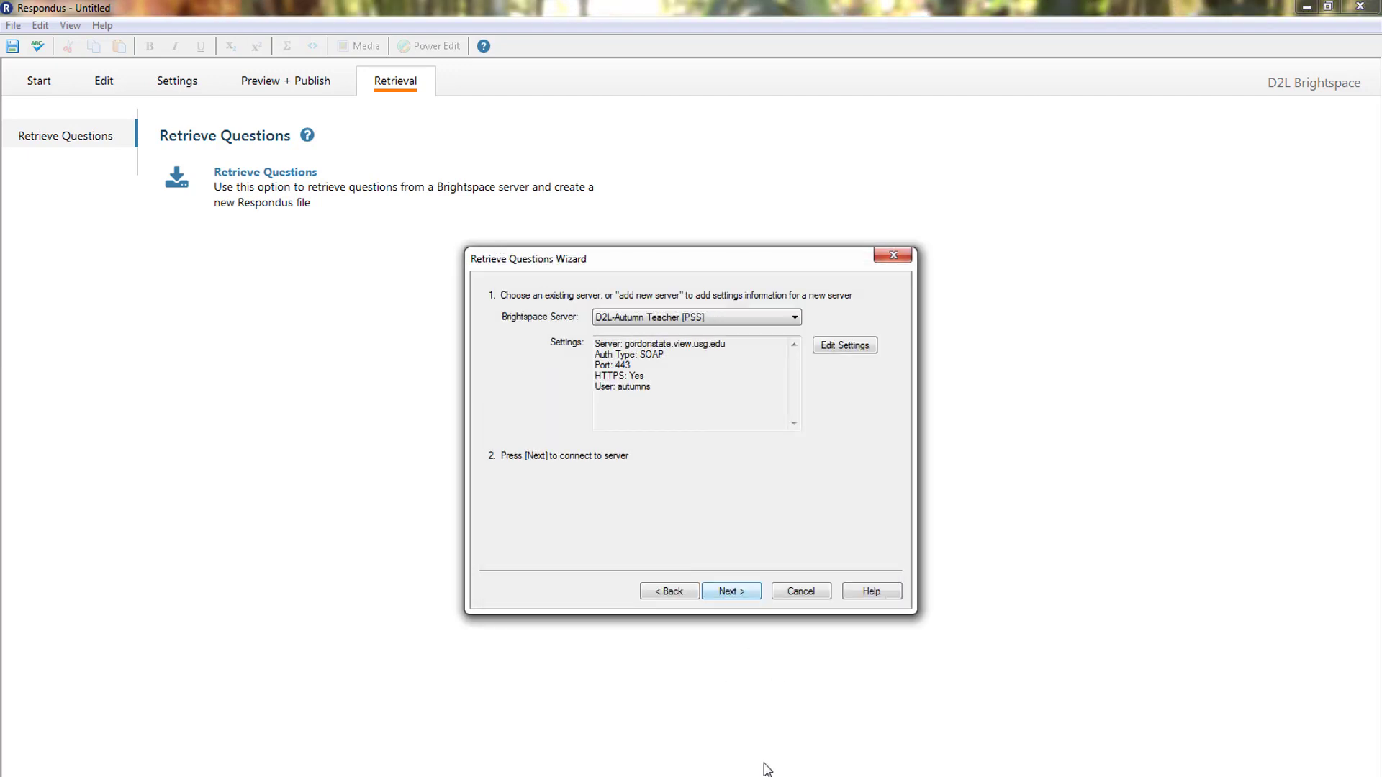
{"action": "left_click", "coordinate": [692, 324]}
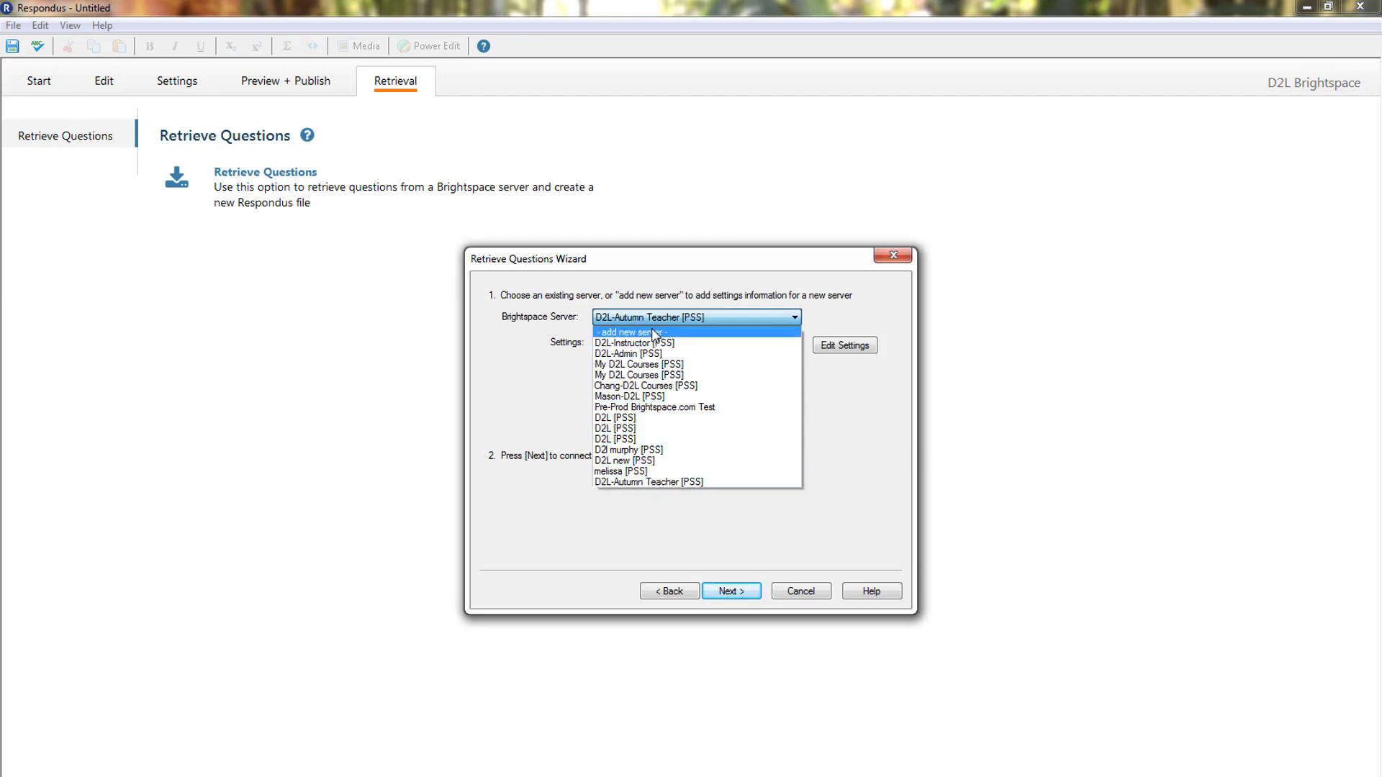
{"action": "left_click", "coordinate": [683, 483]}
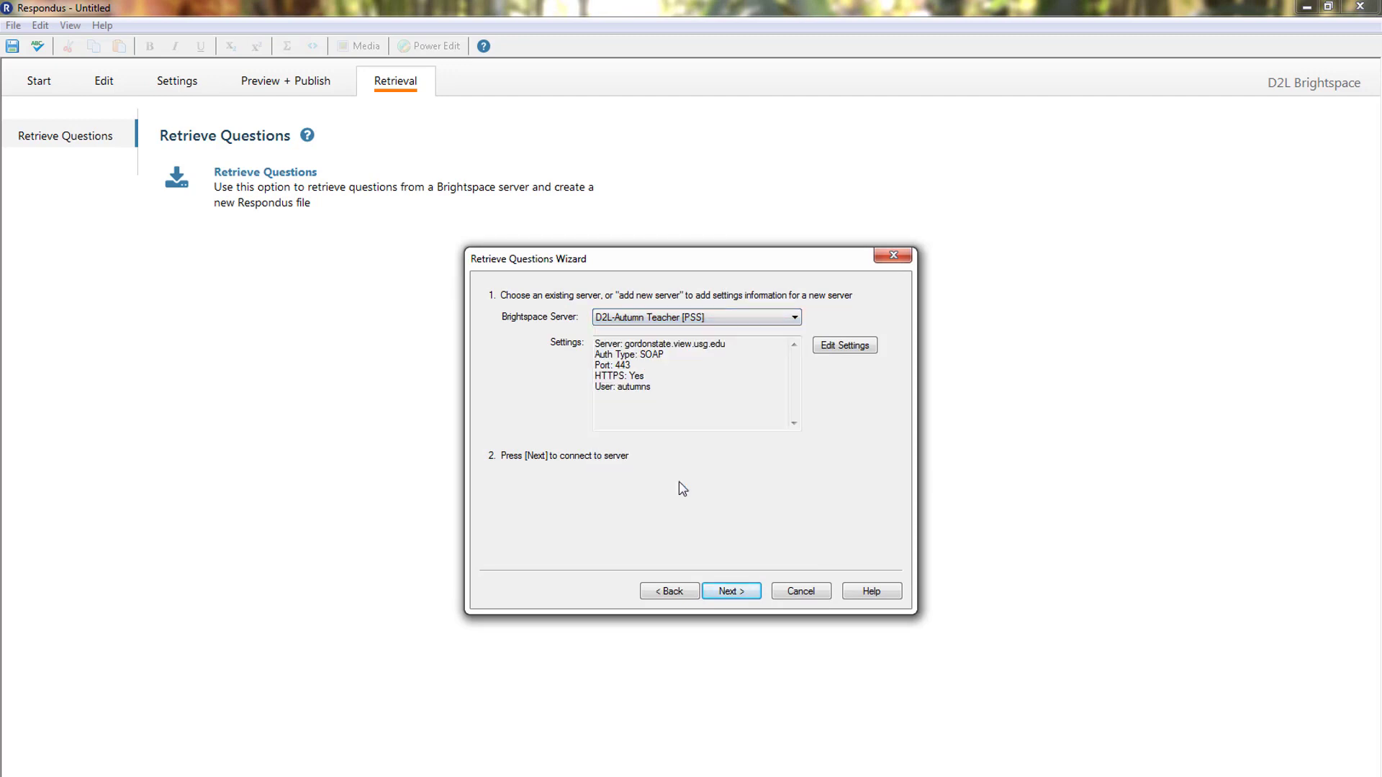
{"action": "left_click", "coordinate": [727, 590]}
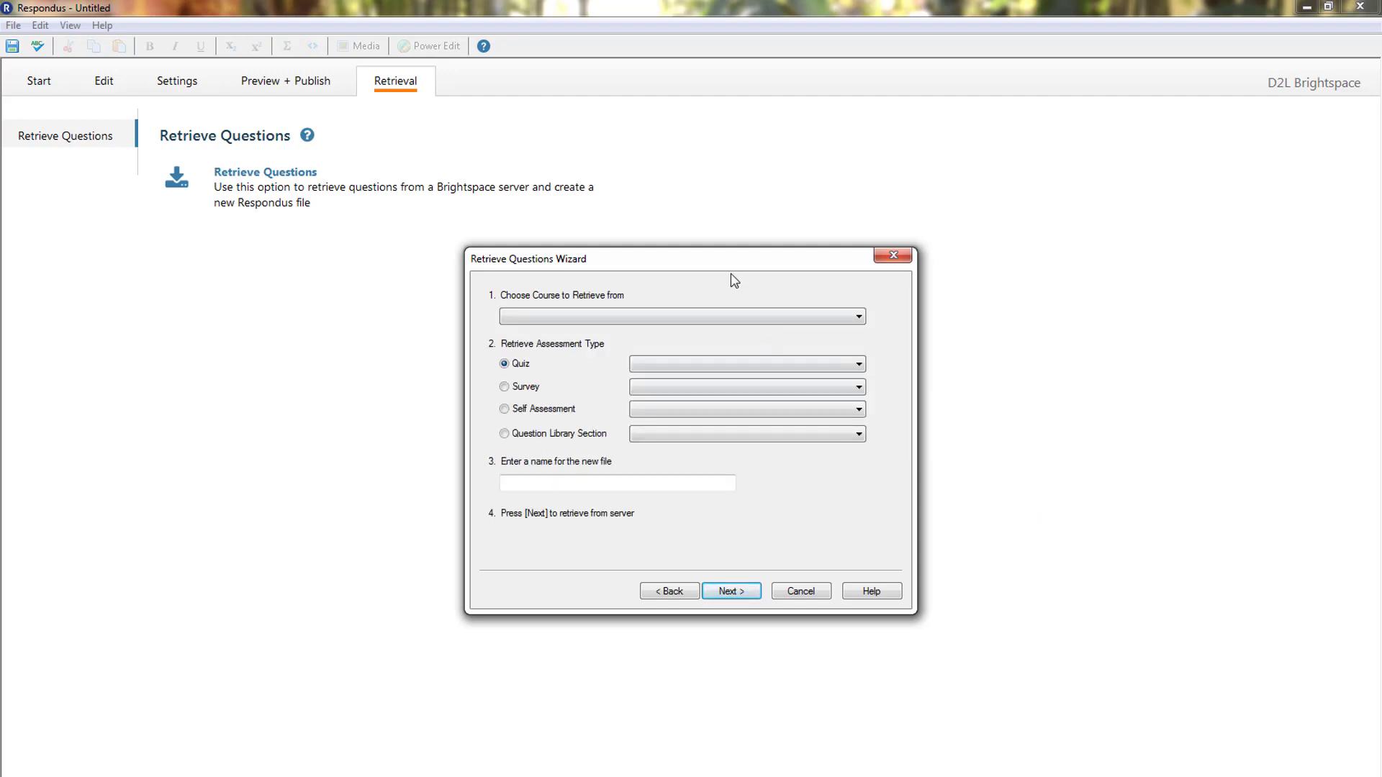
- Pick the Core Curriculum & Advising Quiz from the Freshmen Intro to Reasoning Fall 2019 course
{"action": "left_click", "coordinate": [729, 317]}
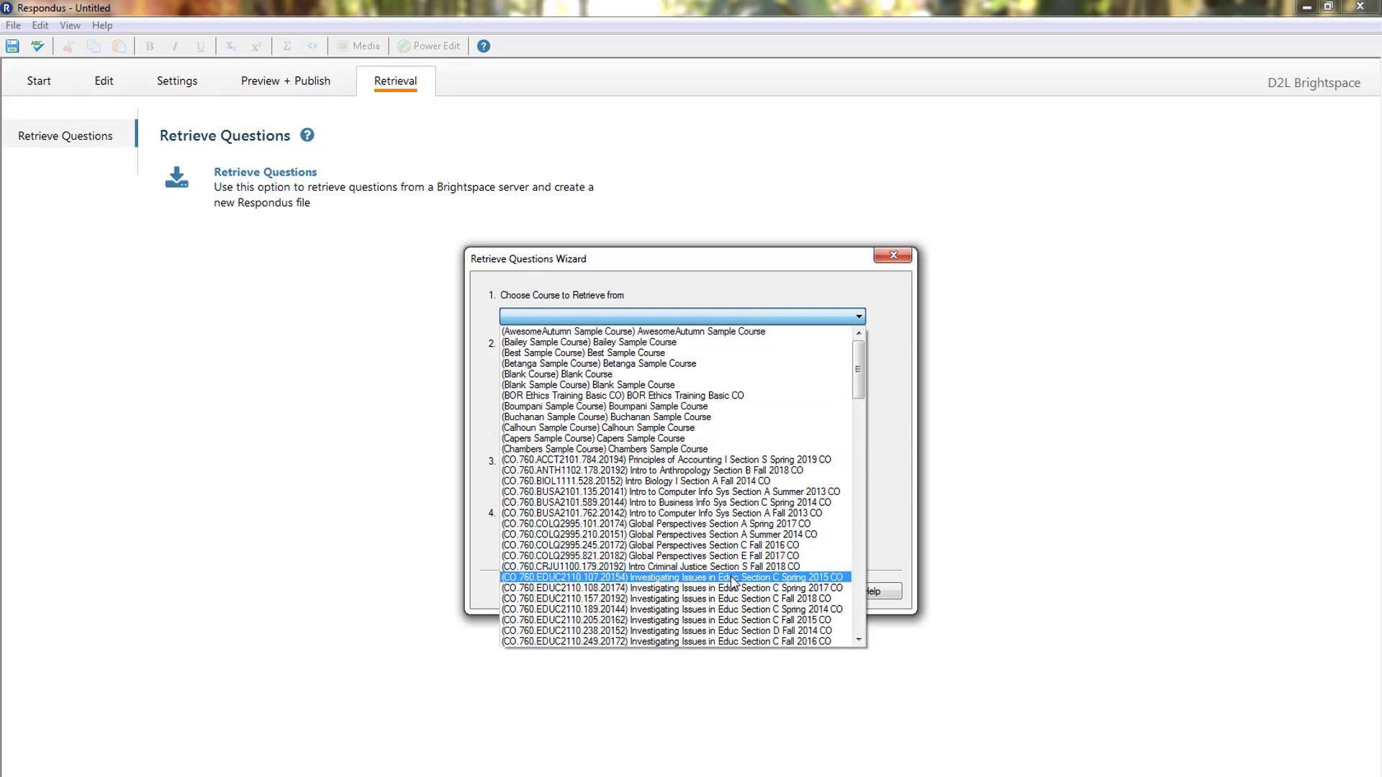
{"action": "scroll", "coordinate": [740, 597], "scroll_direction": "down", "scroll_amount": 3}
{"action": "scroll", "coordinate": [740, 597], "scroll_direction": "down", "scroll_amount": 2}
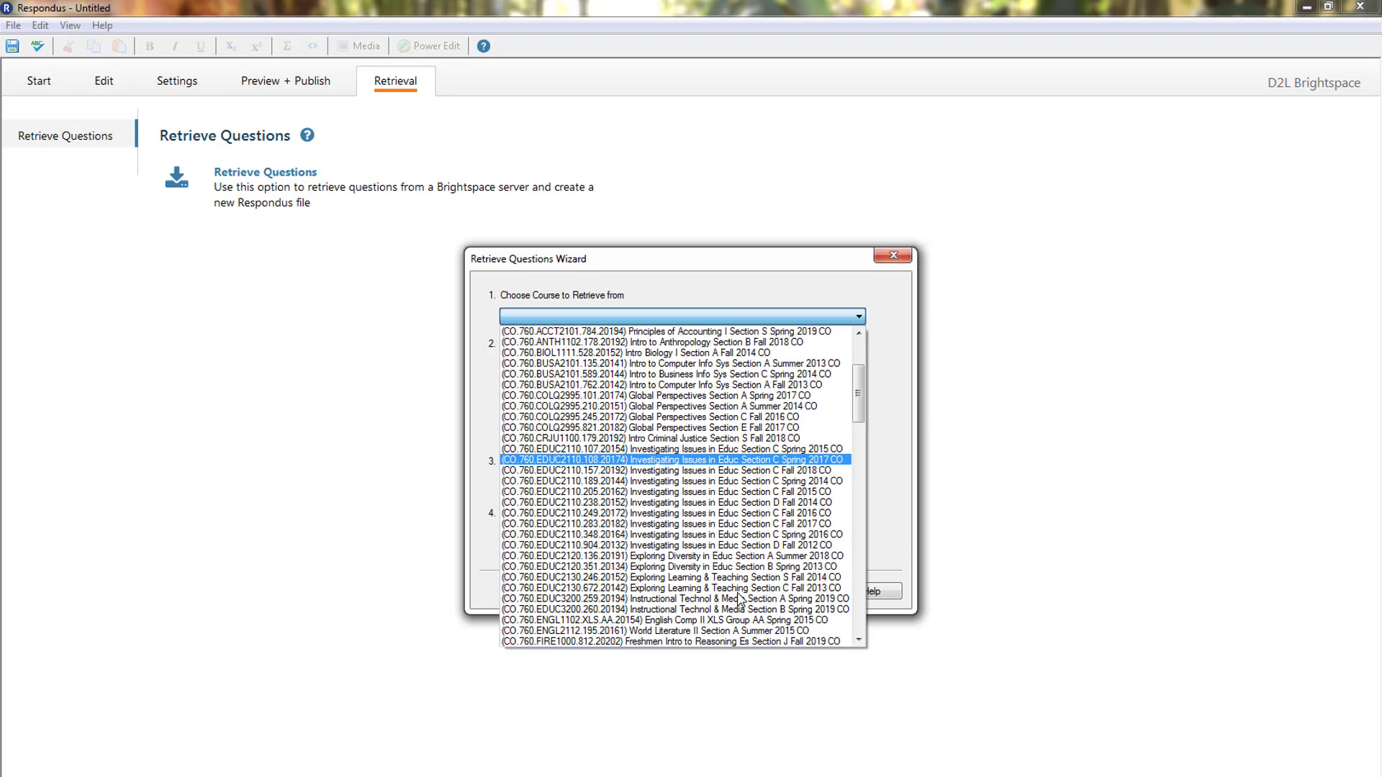
{"action": "scroll", "coordinate": [740, 598], "scroll_direction": "up", "scroll_amount": 5}
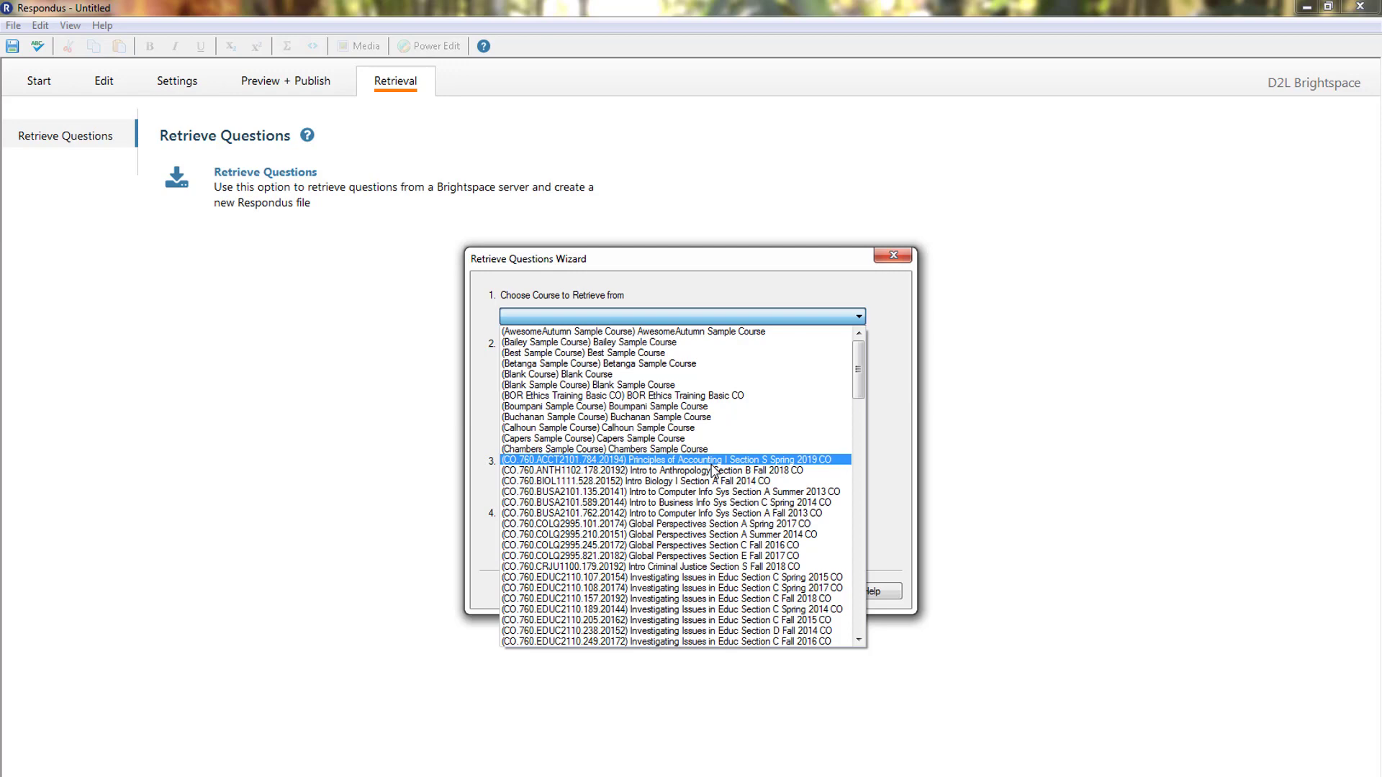
{"action": "scroll", "coordinate": [727, 529], "scroll_direction": "down", "scroll_amount": 1}
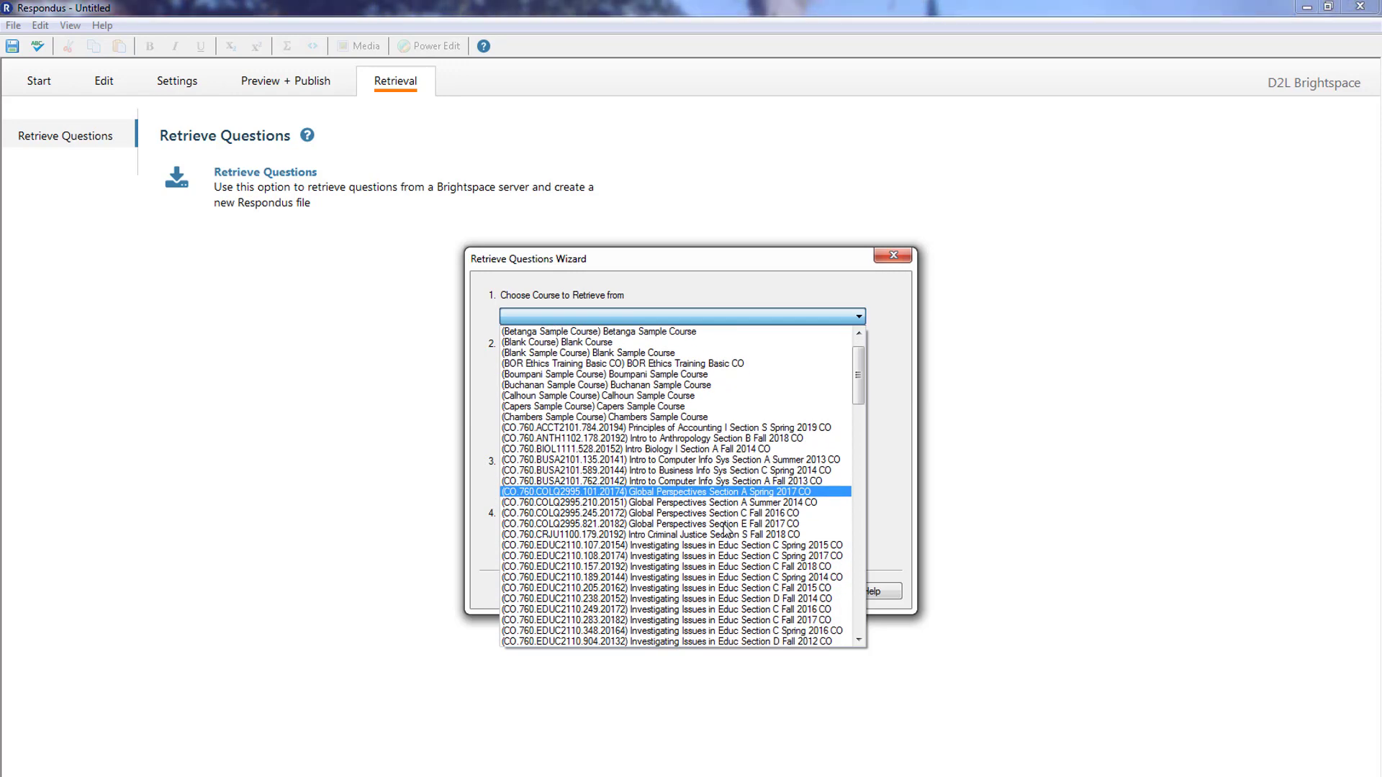
{"action": "scroll", "coordinate": [727, 529], "scroll_direction": "down", "scroll_amount": 5}
{"action": "left_click", "coordinate": [727, 529]}
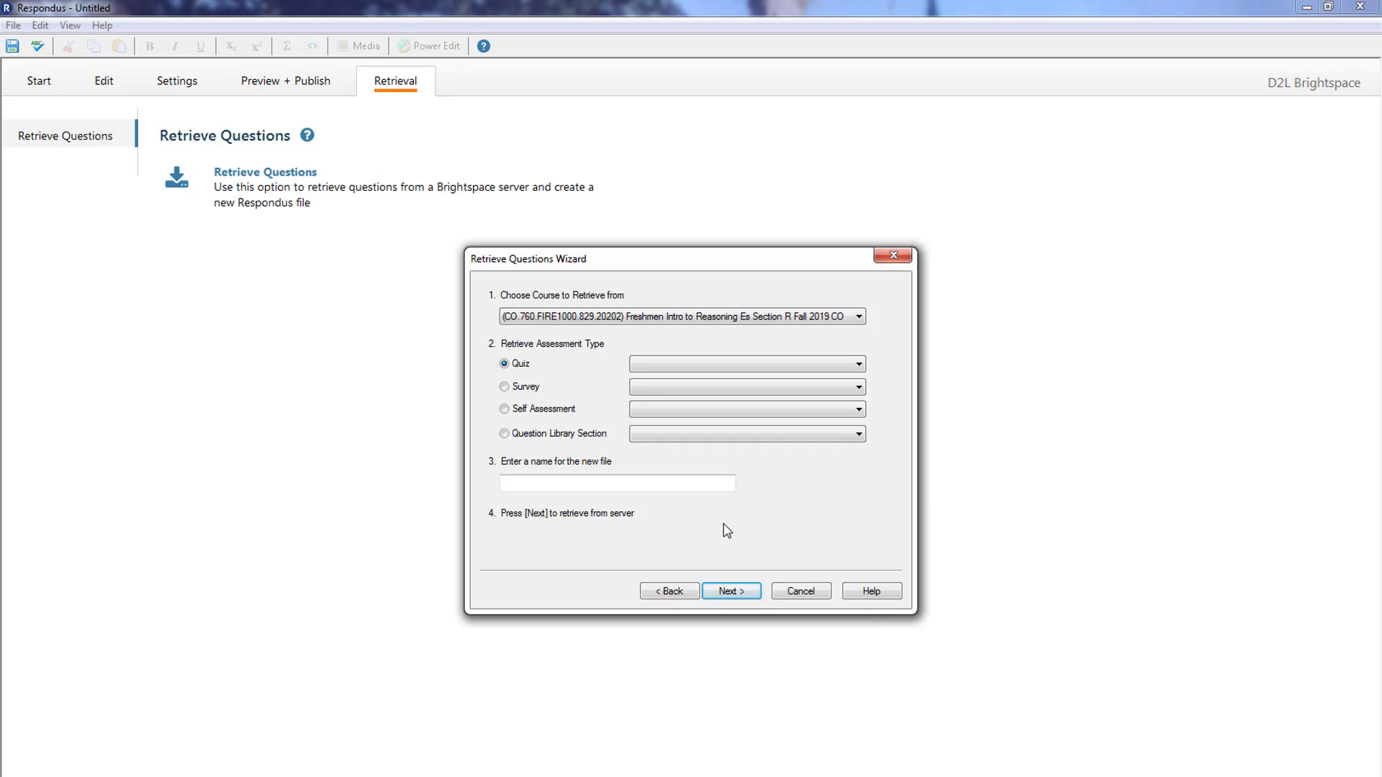
{"action": "left_click", "coordinate": [675, 369]}
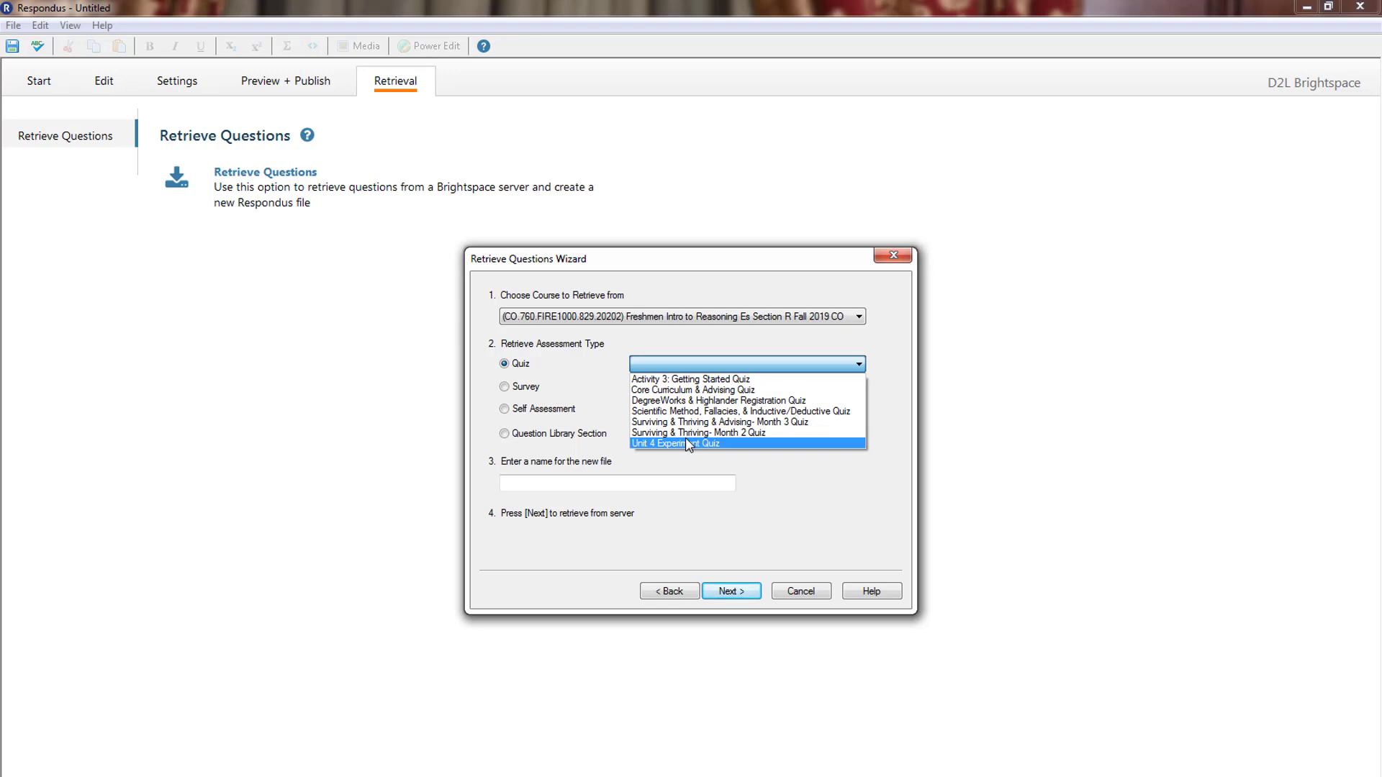
{"action": "left_click", "coordinate": [681, 390]}
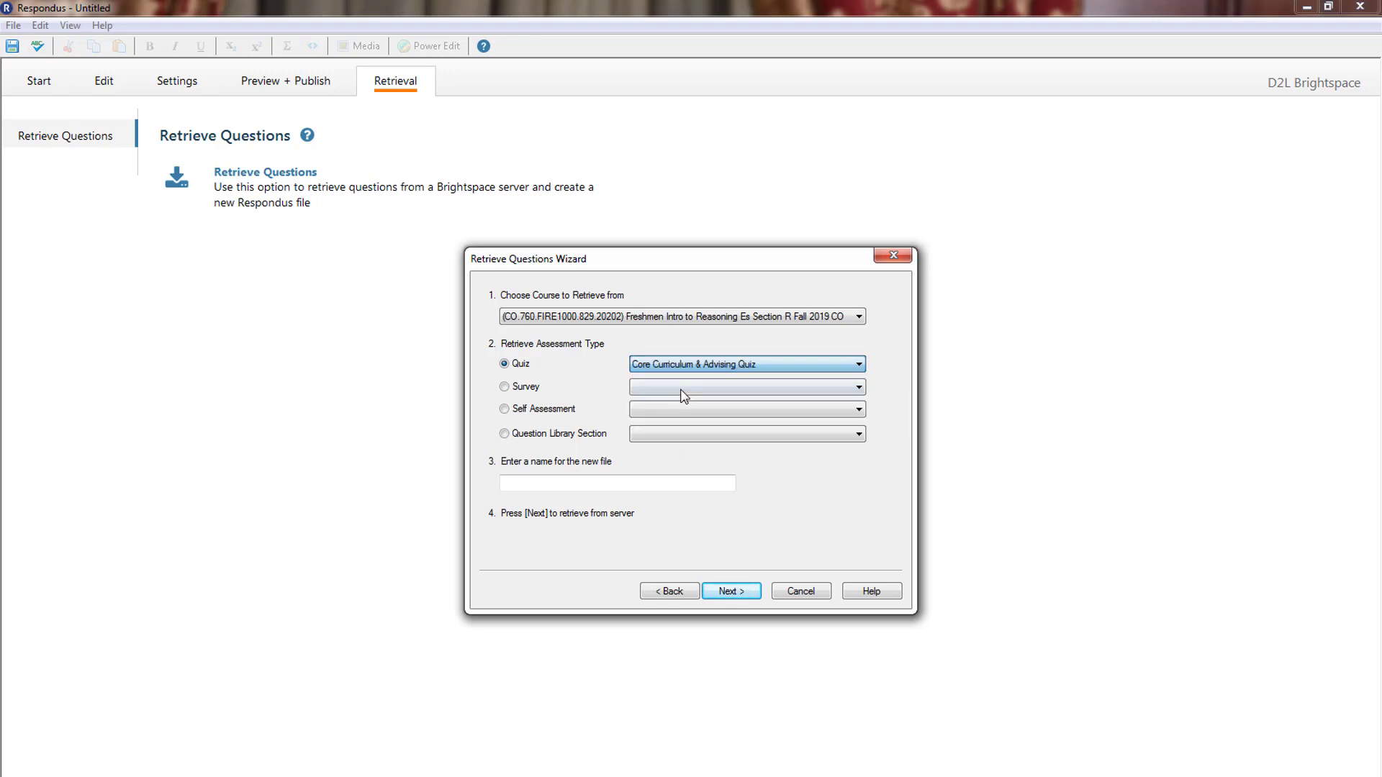
- Retrieve the quiz into a new file named 'Core Curr- Fall 2019'
{"action": "left_click", "coordinate": [515, 481]}
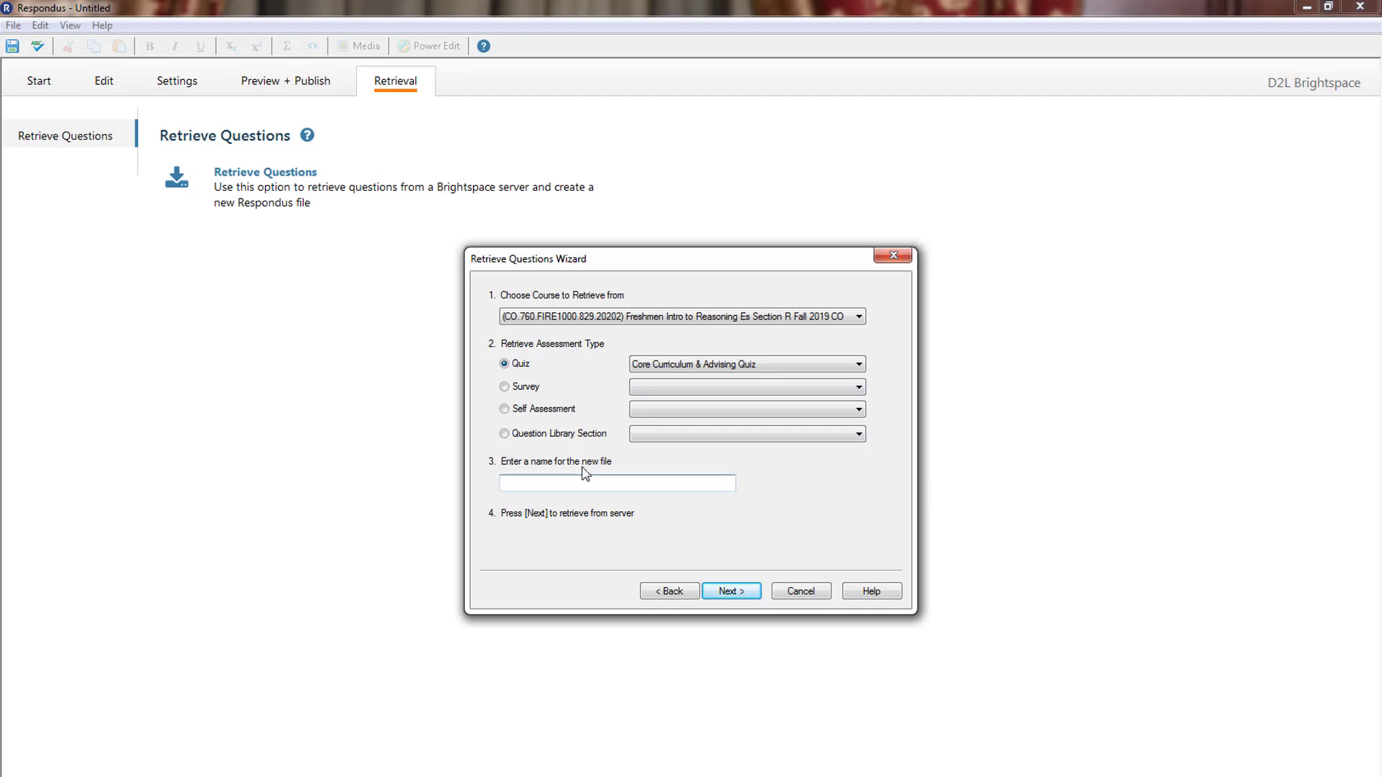
{"action": "type", "text": "CoreeCurr- Fall 2019"}
{"action": "left_click", "coordinate": [736, 592]}
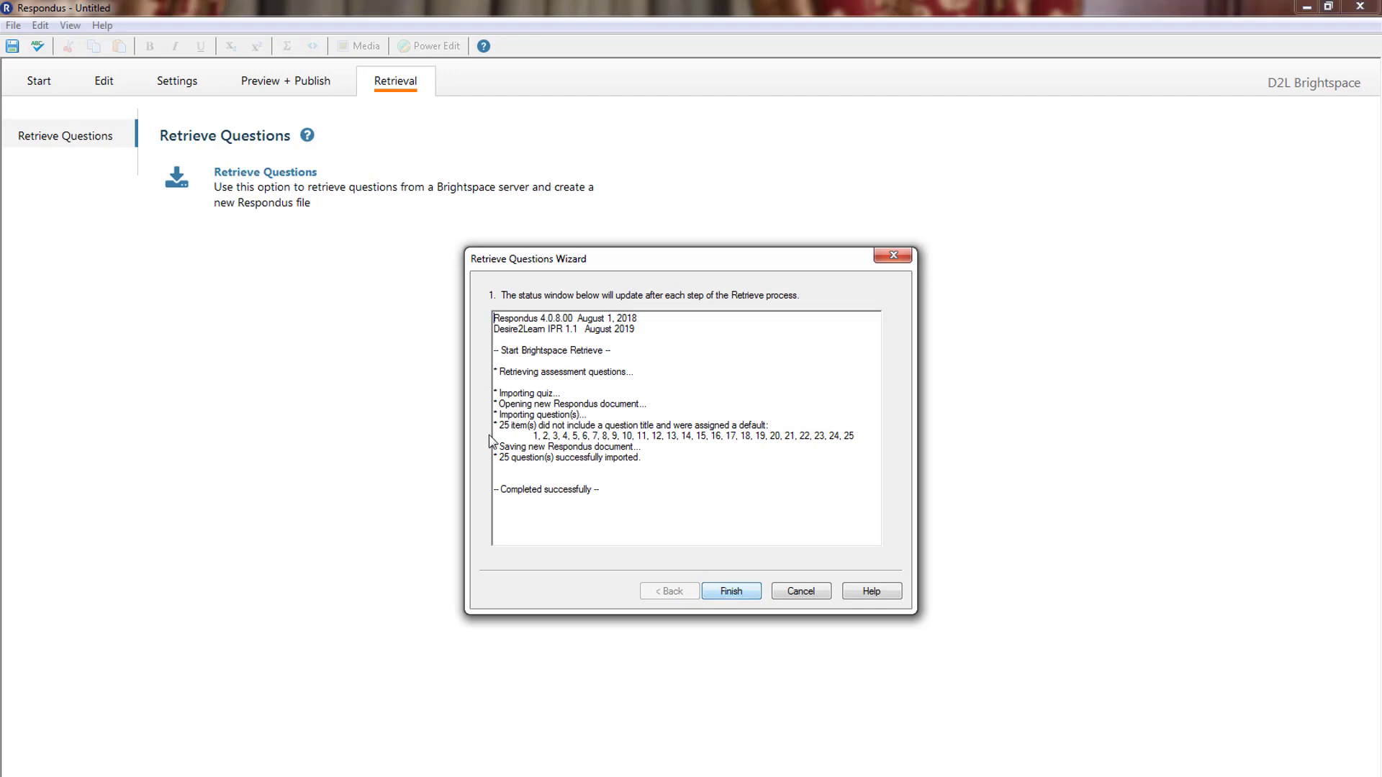
{"action": "left_click", "coordinate": [741, 592]}
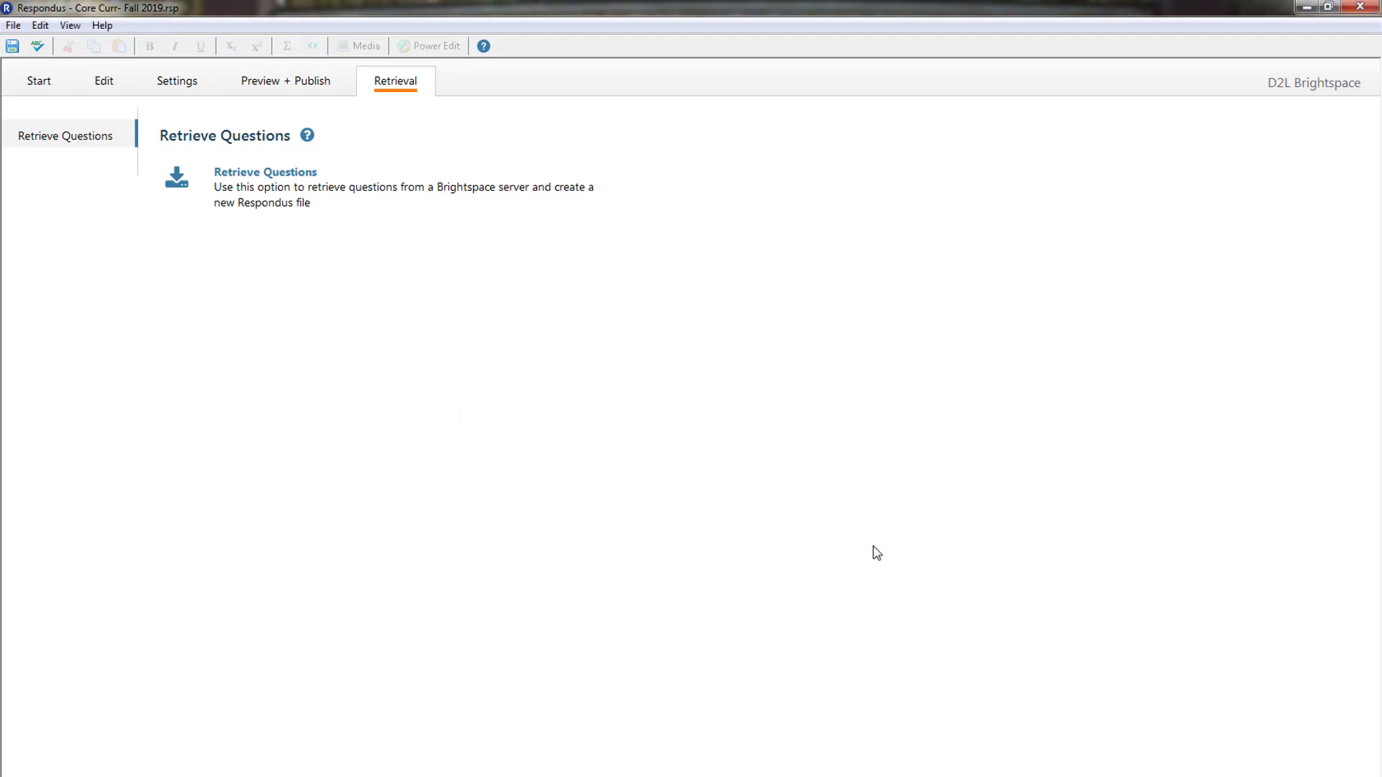
- Review the imported questions, load question 2 in the editor, then go to Preview + Publish
{"action": "left_click", "coordinate": [105, 85]}
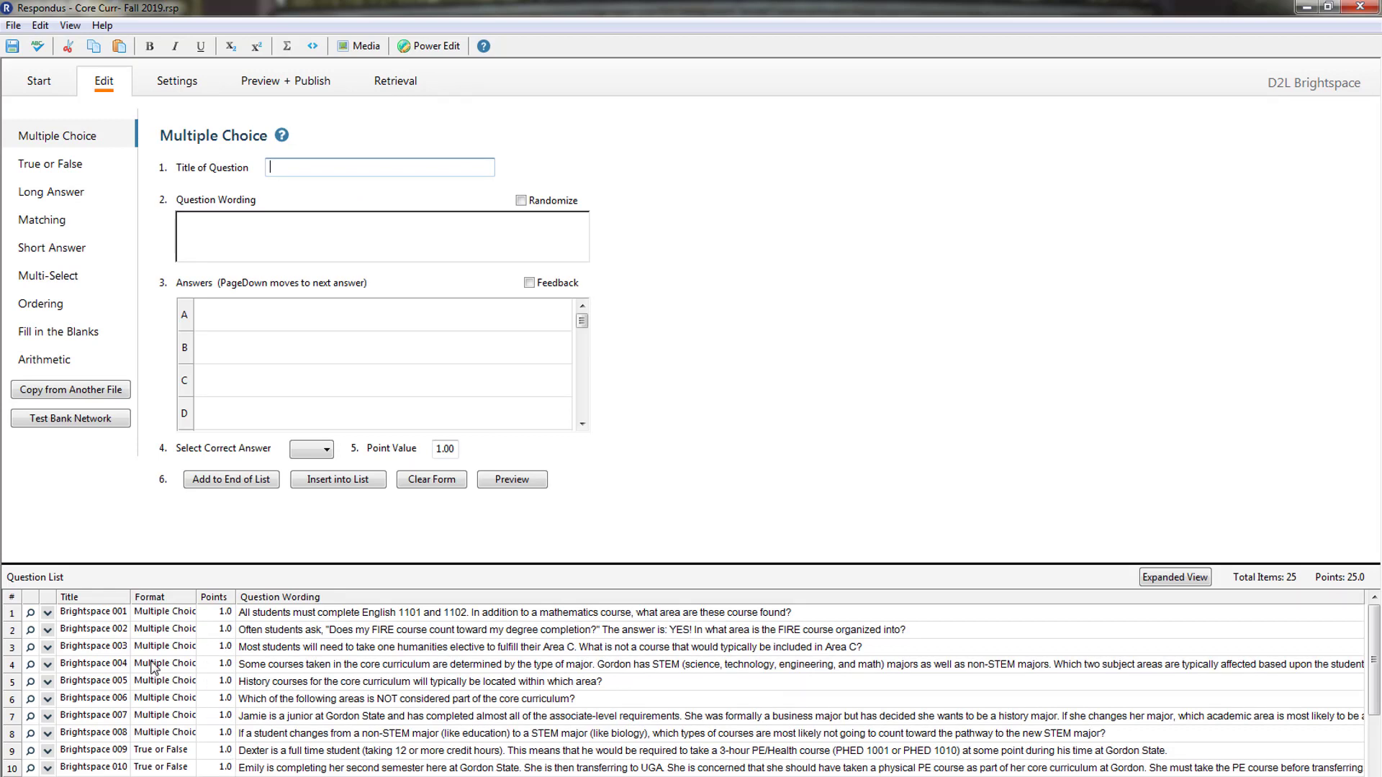
{"action": "left_click", "coordinate": [47, 631]}
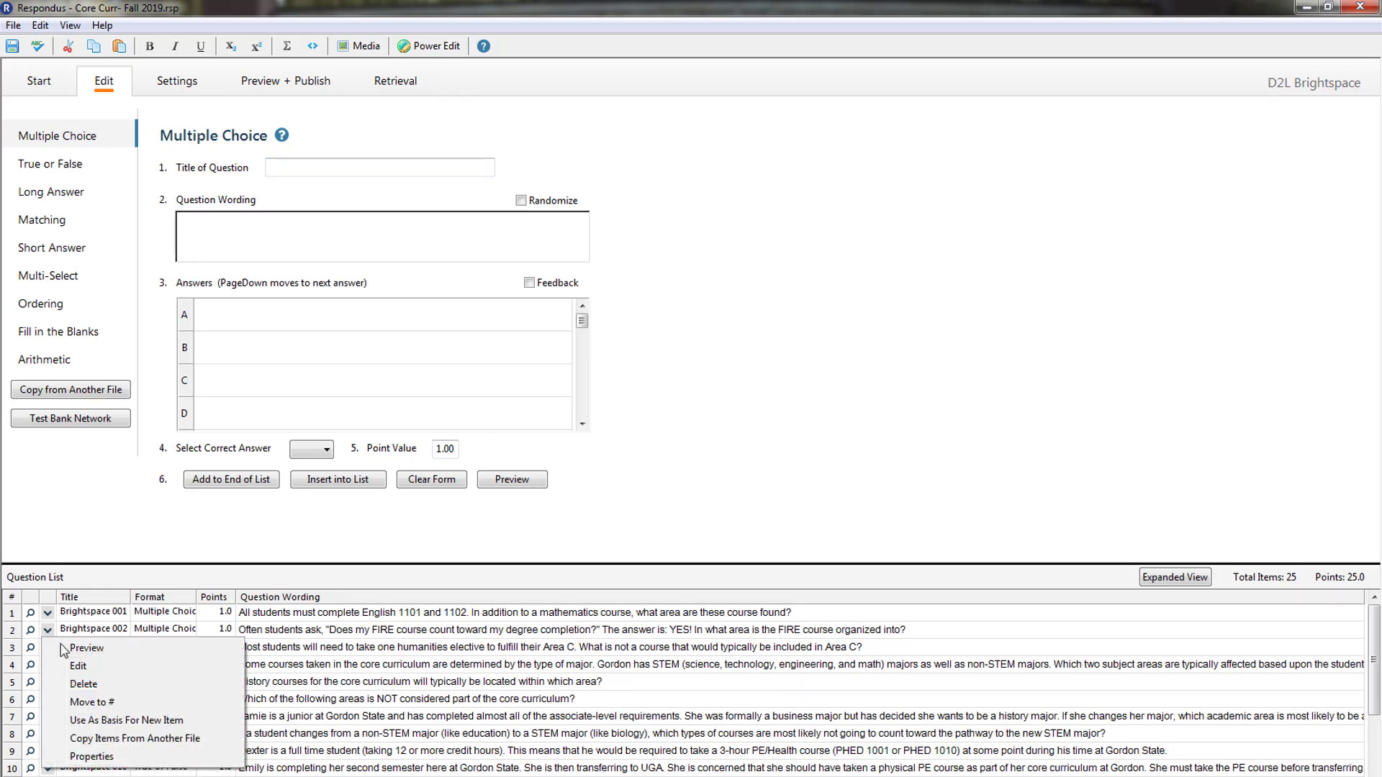
{"action": "left_click", "coordinate": [79, 666]}
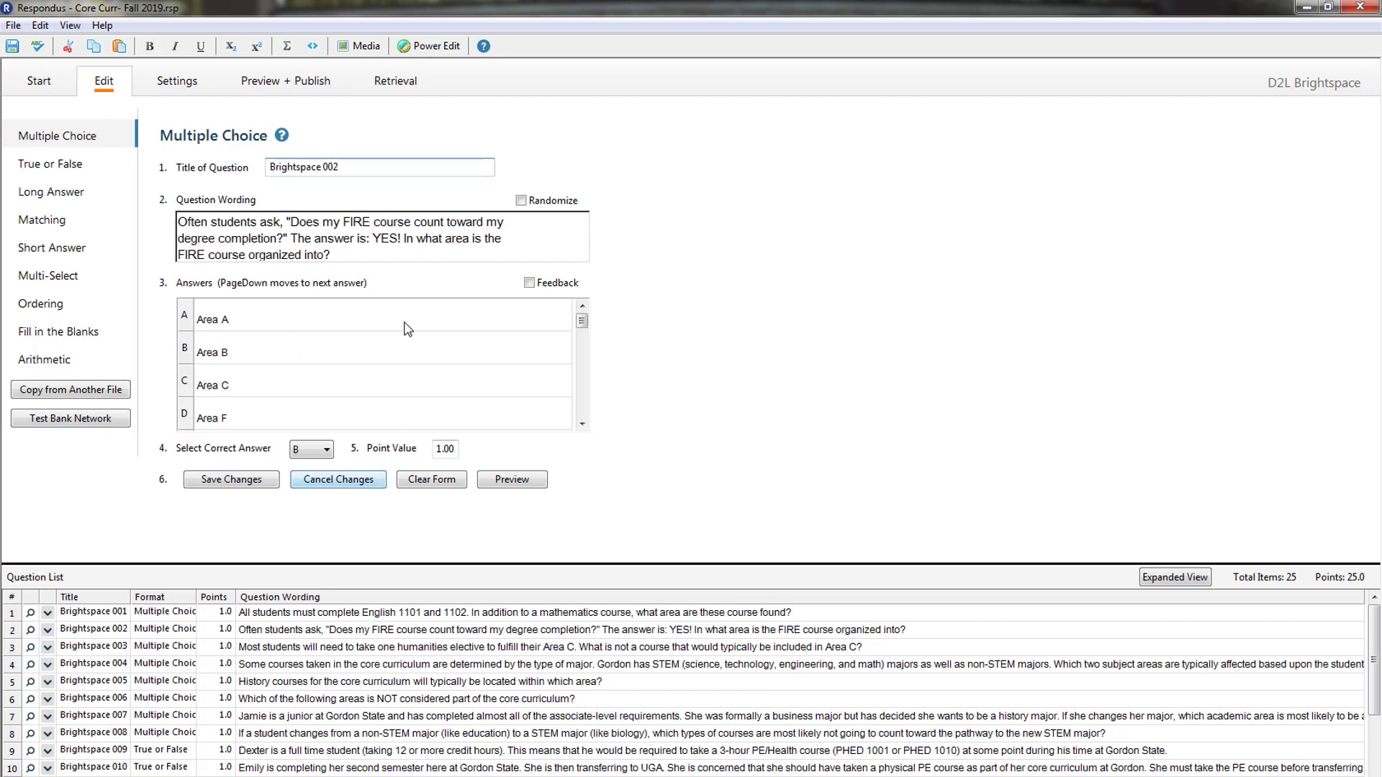
{"action": "left_click", "coordinate": [280, 90]}
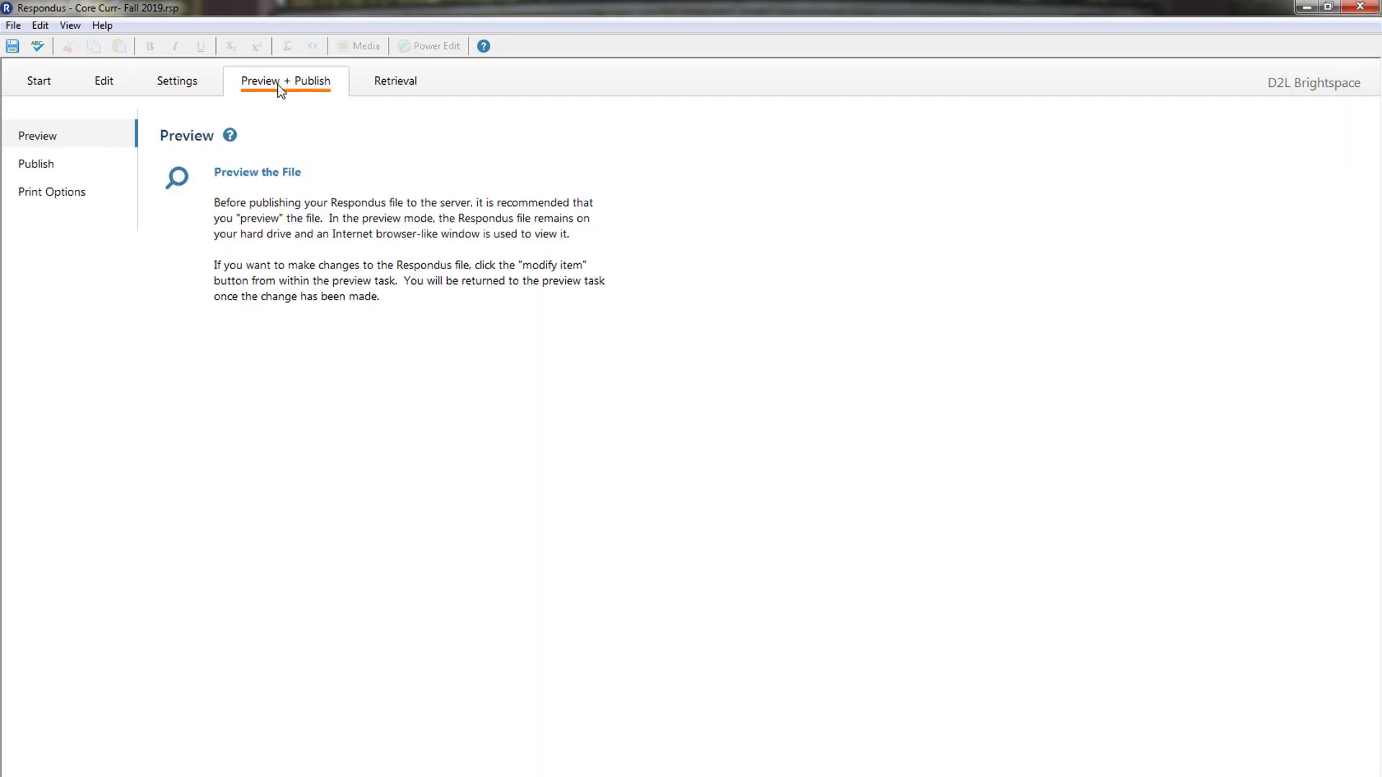
- Choose Exam with Answer Key in Print Options, then preview and check its settings
{"action": "left_click", "coordinate": [34, 195]}
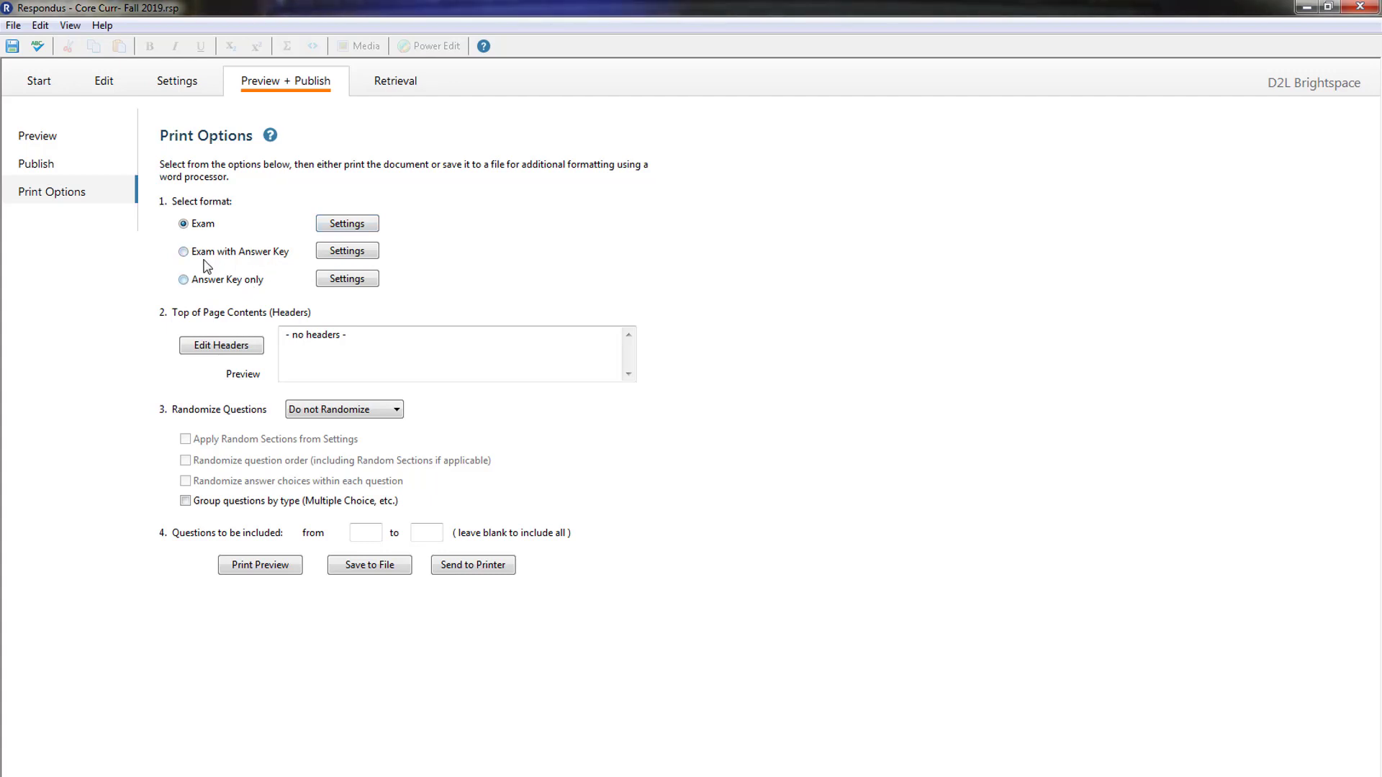
{"action": "left_click", "coordinate": [189, 258]}
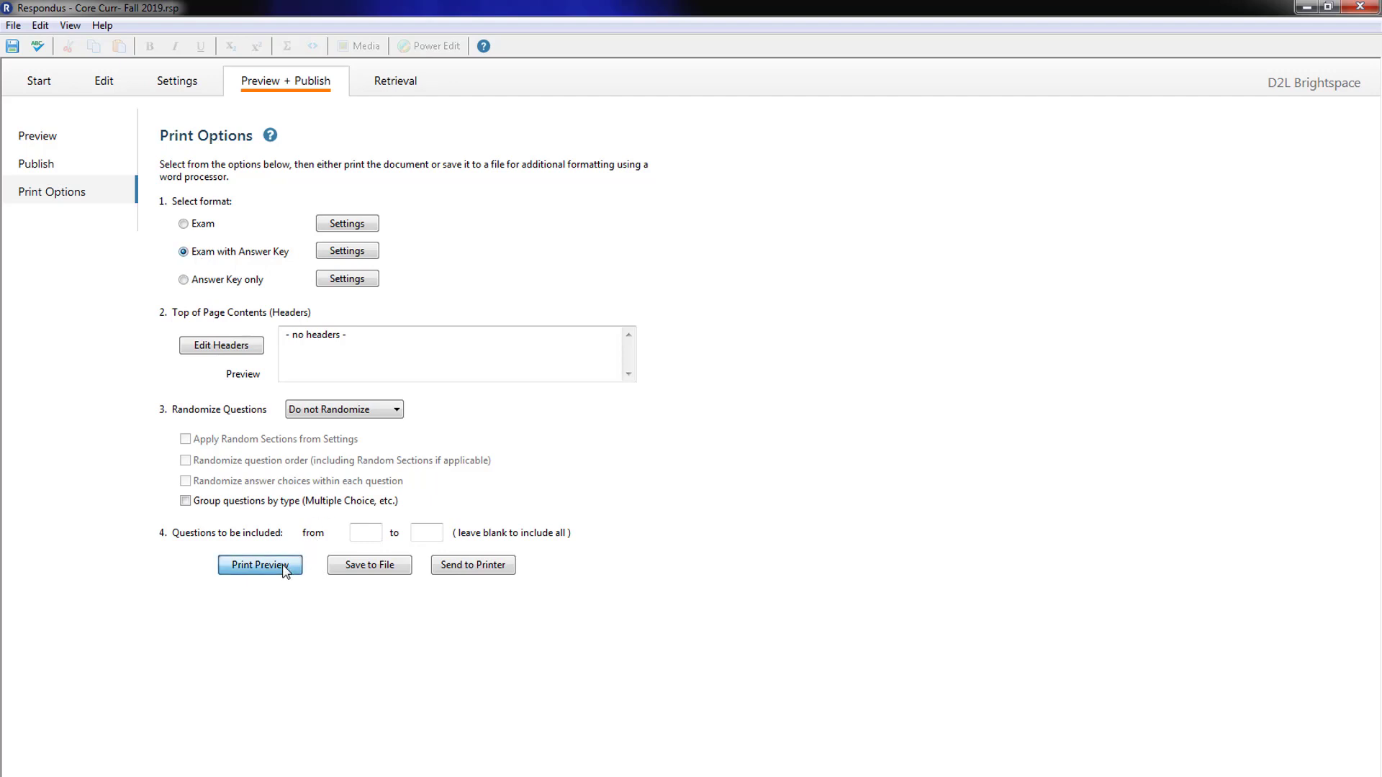
{"action": "left_click", "coordinate": [260, 566]}
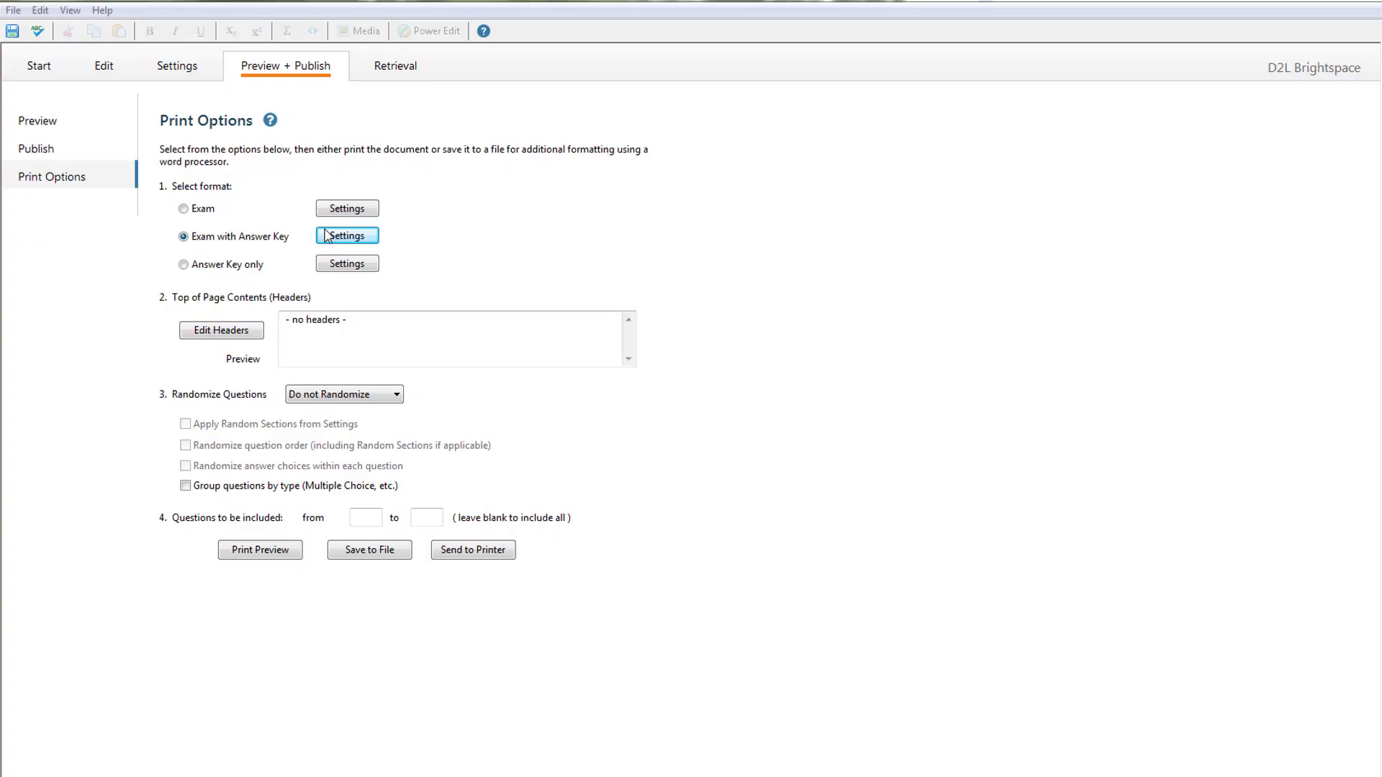
{"action": "left_click", "coordinate": [339, 237]}
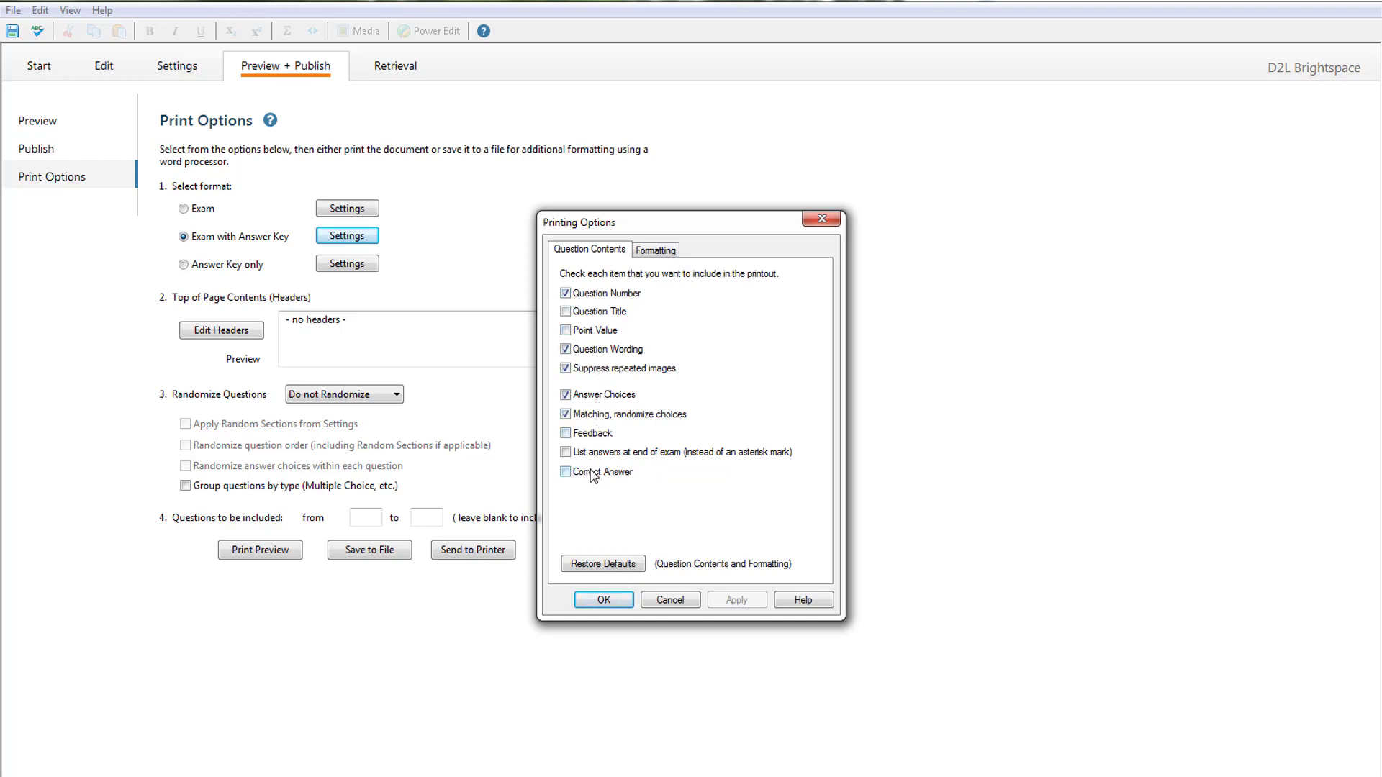
{"action": "left_click", "coordinate": [821, 221]}
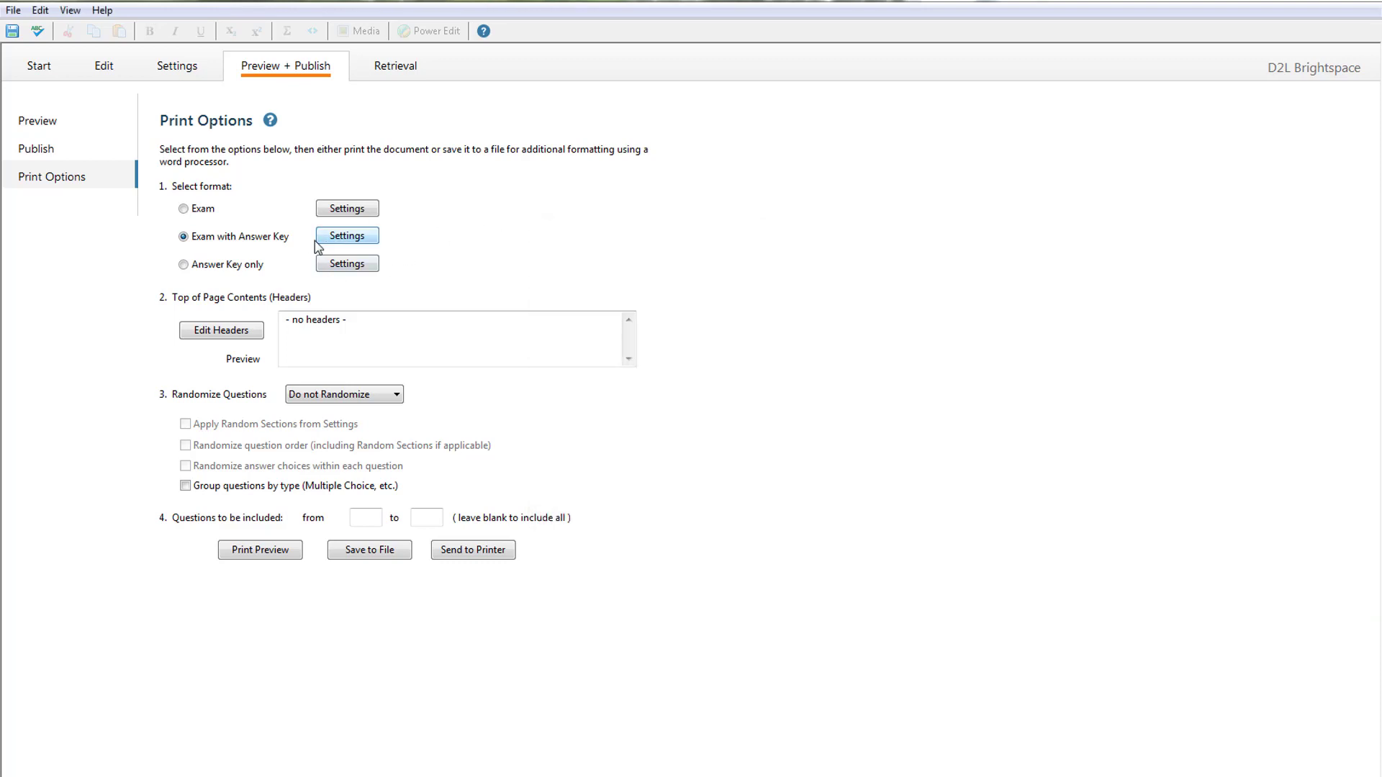
- Enable Correct Answer asterisks in the answer-key settings and preview the printout again
{"action": "left_click", "coordinate": [294, 553]}
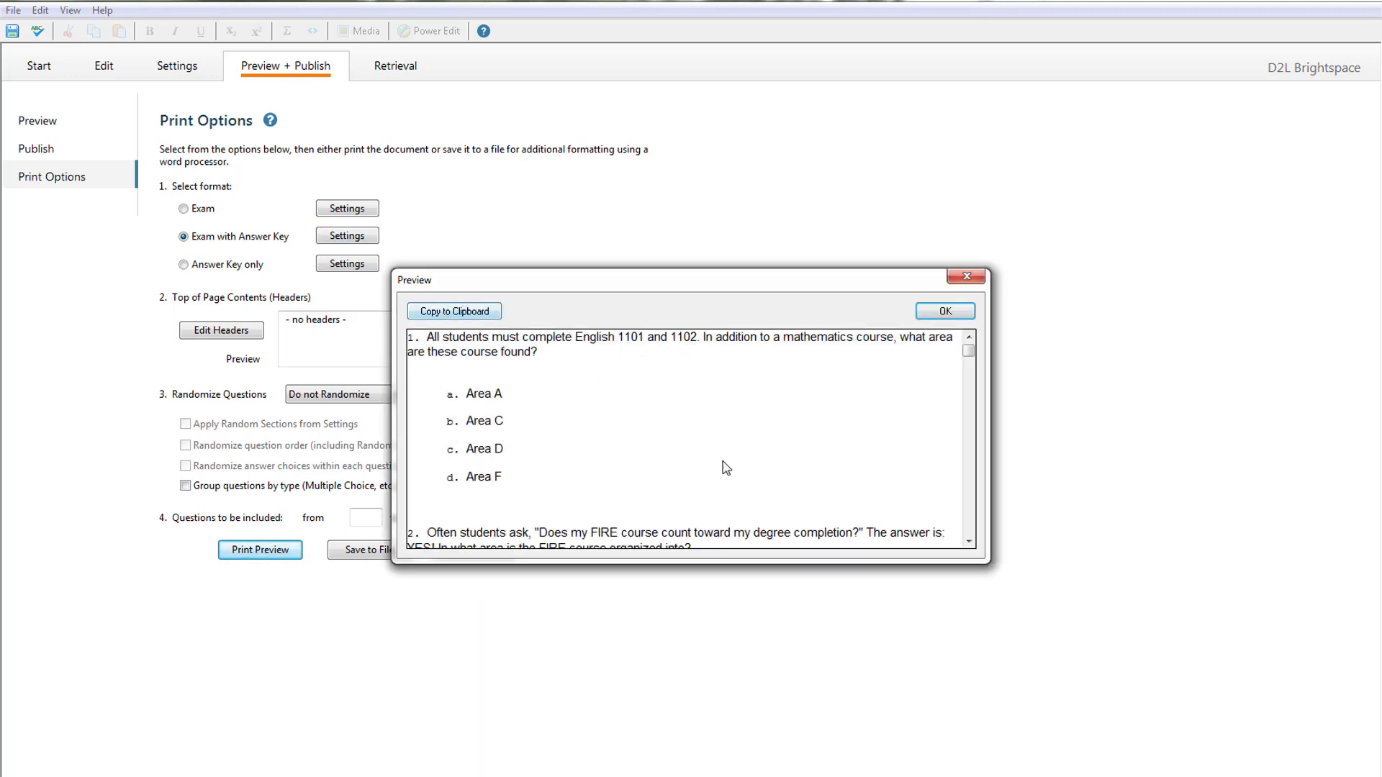
{"action": "scroll", "coordinate": [735, 473], "scroll_direction": "down", "scroll_amount": 15}
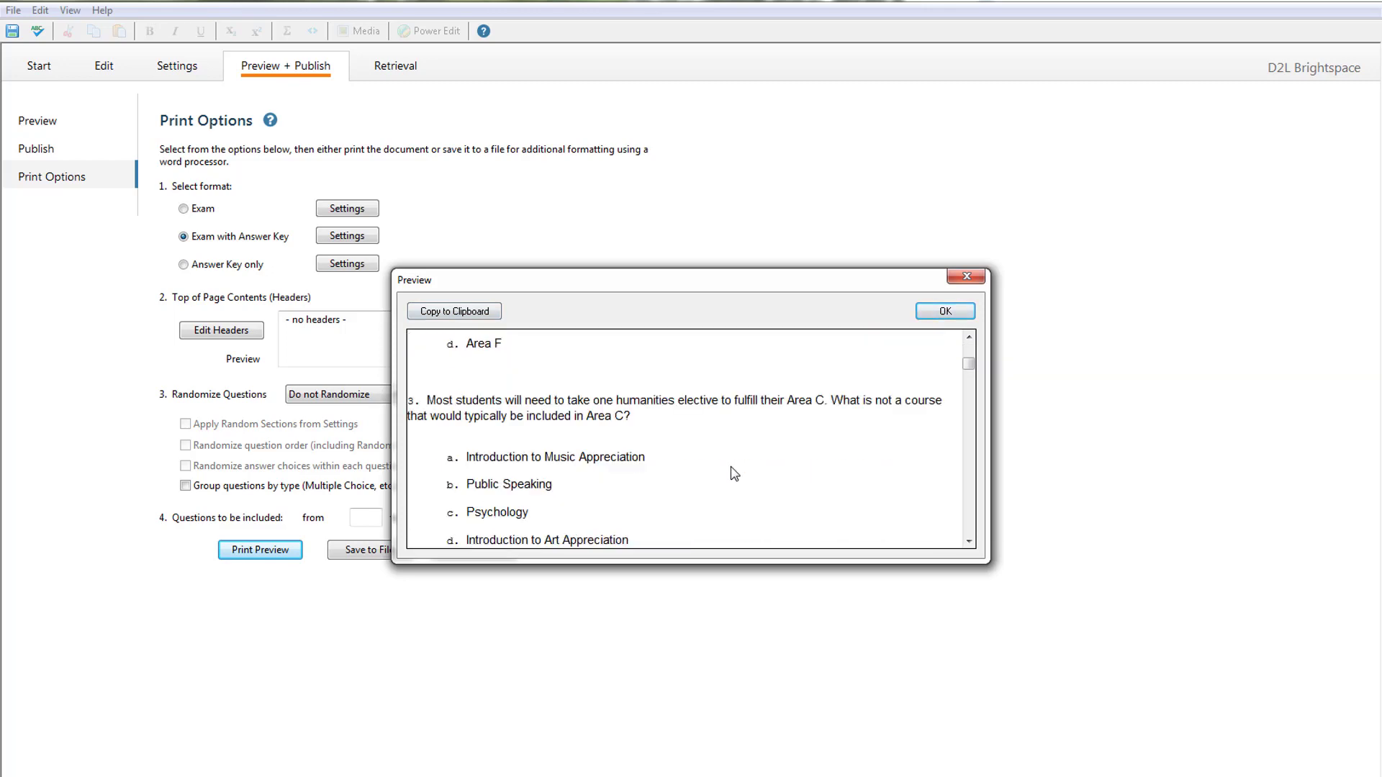
{"action": "scroll", "coordinate": [734, 473], "scroll_direction": "down", "scroll_amount": 15}
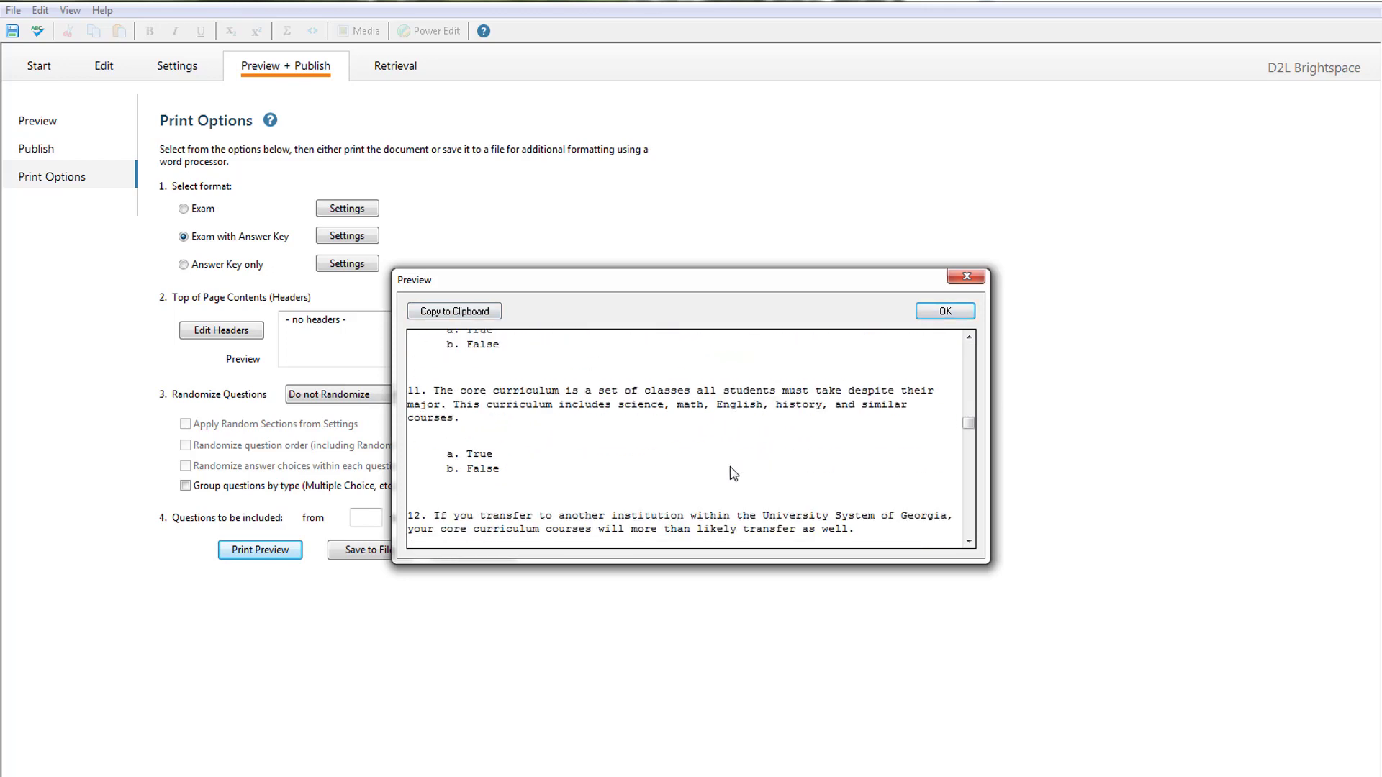
{"action": "left_click", "coordinate": [965, 277]}
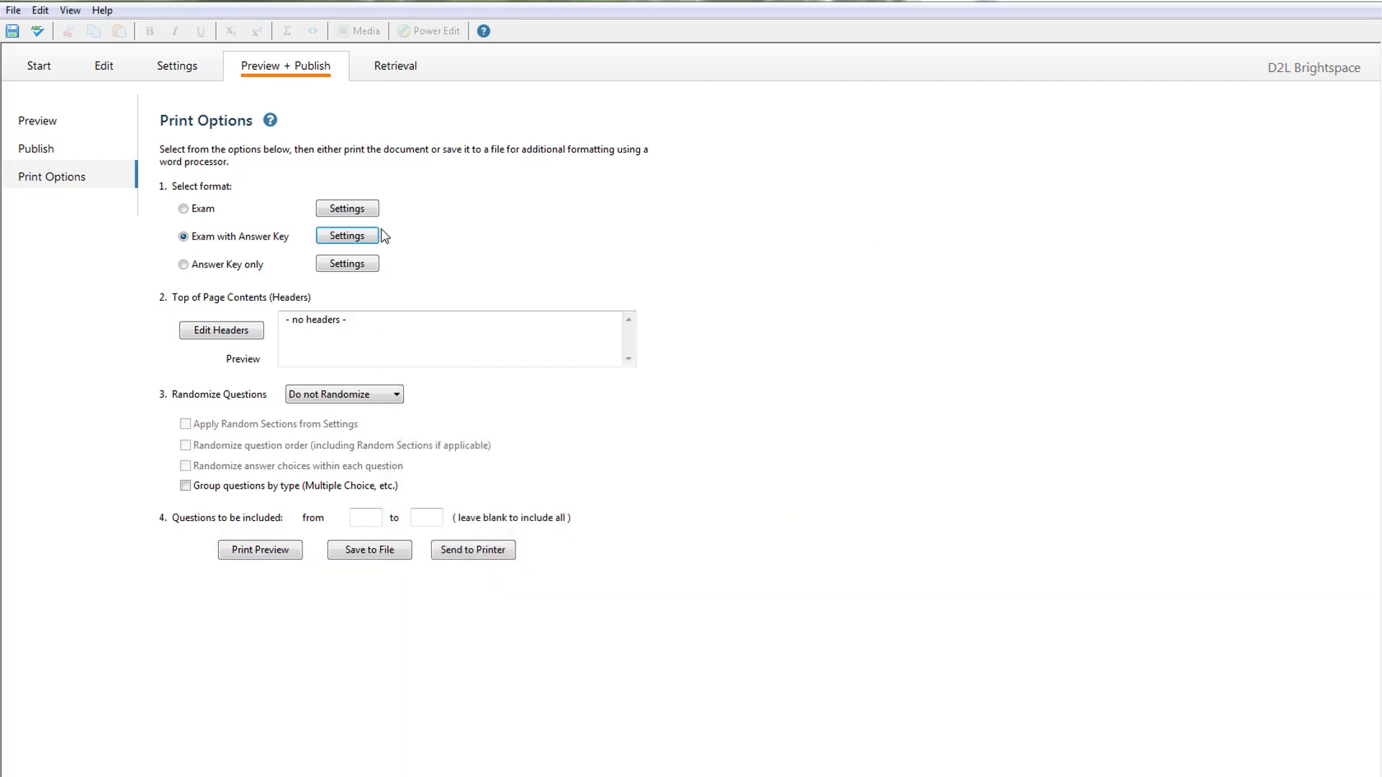
{"action": "left_click", "coordinate": [347, 235]}
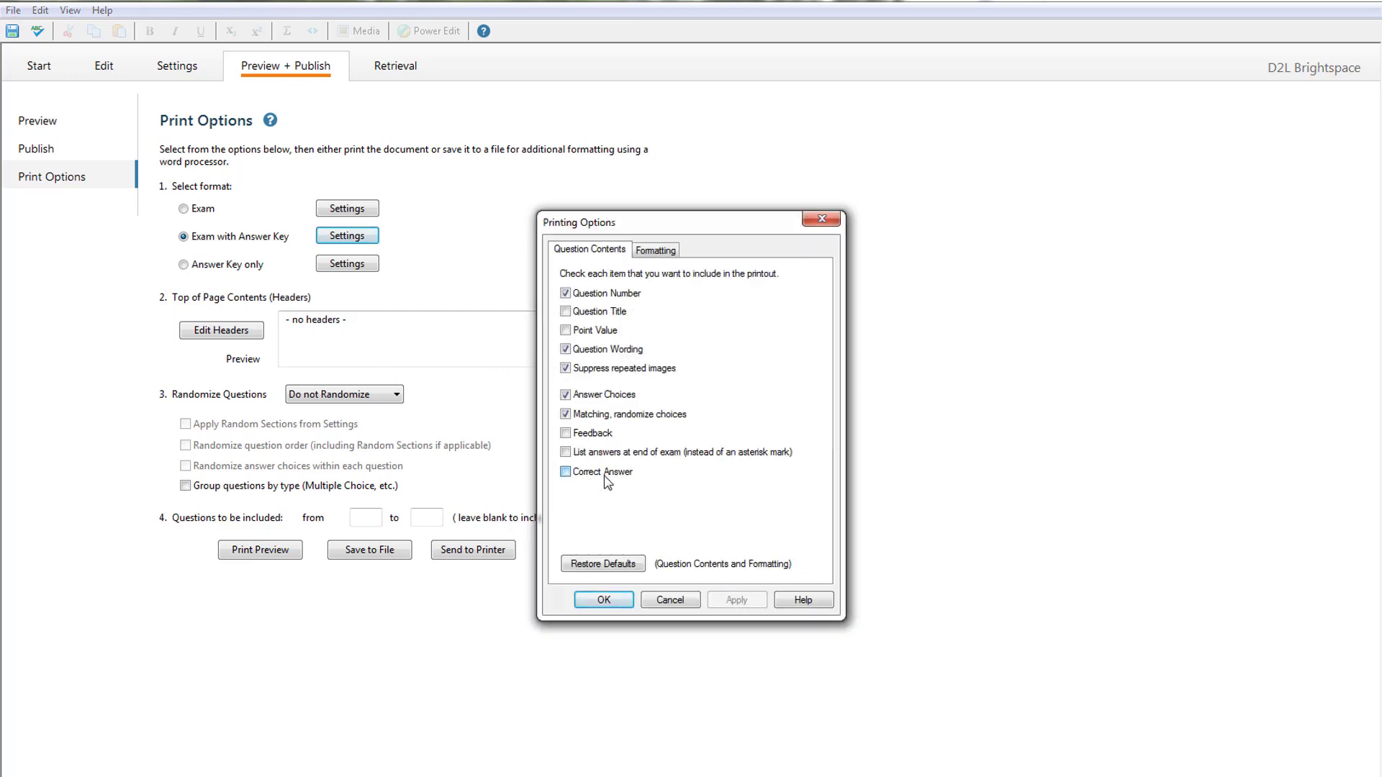
{"action": "left_click", "coordinate": [604, 600]}
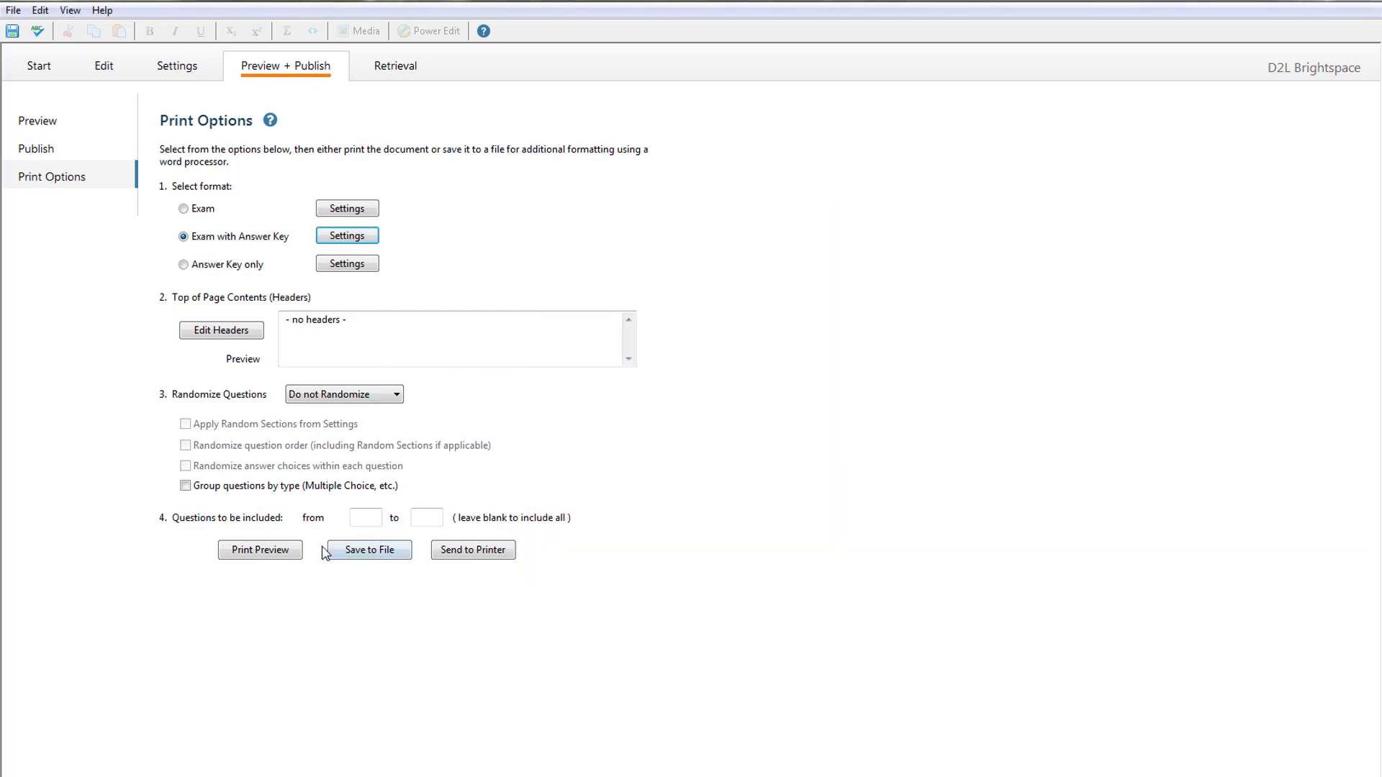
{"action": "left_click", "coordinate": [269, 555]}
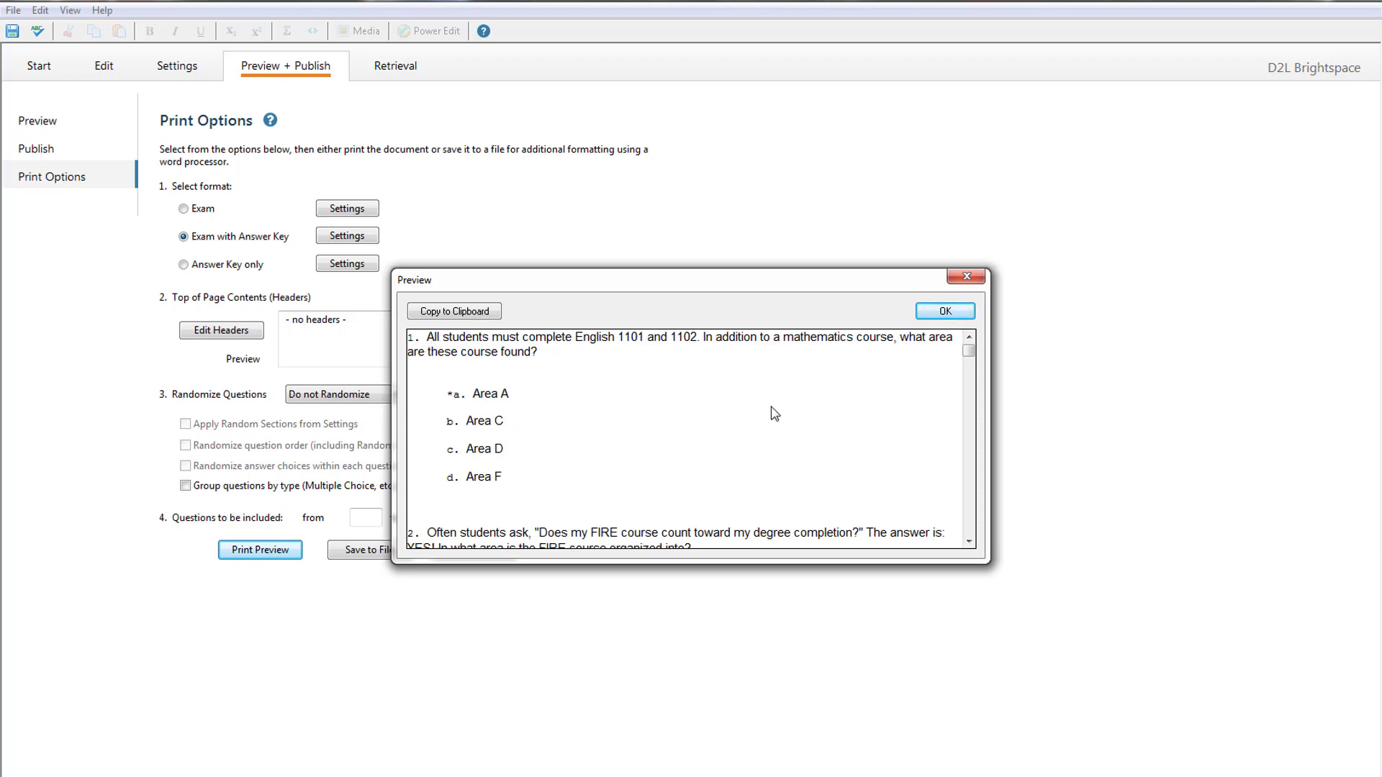
- Switch the answer key to 'List answers at end of exam' and preview the printout
{"action": "left_click", "coordinate": [963, 278]}
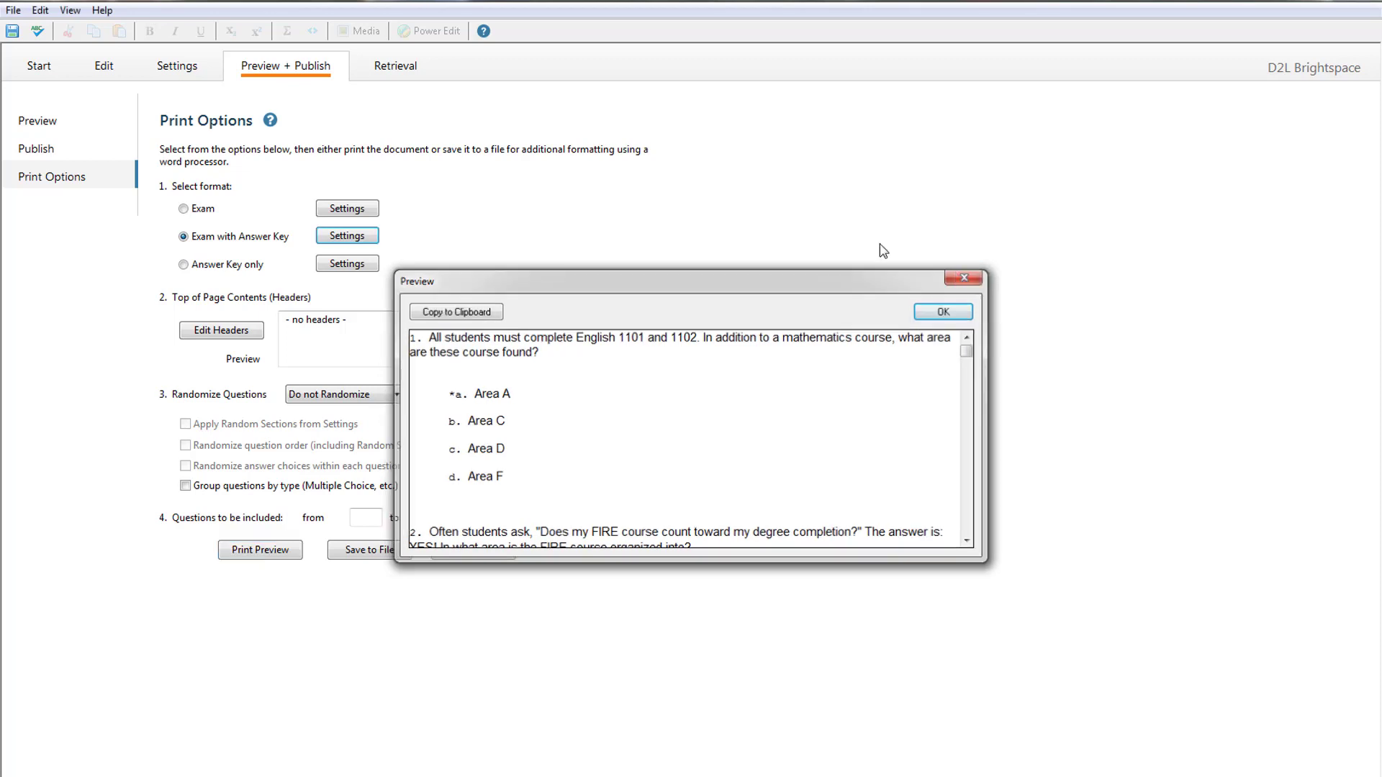
{"action": "left_click", "coordinate": [347, 235]}
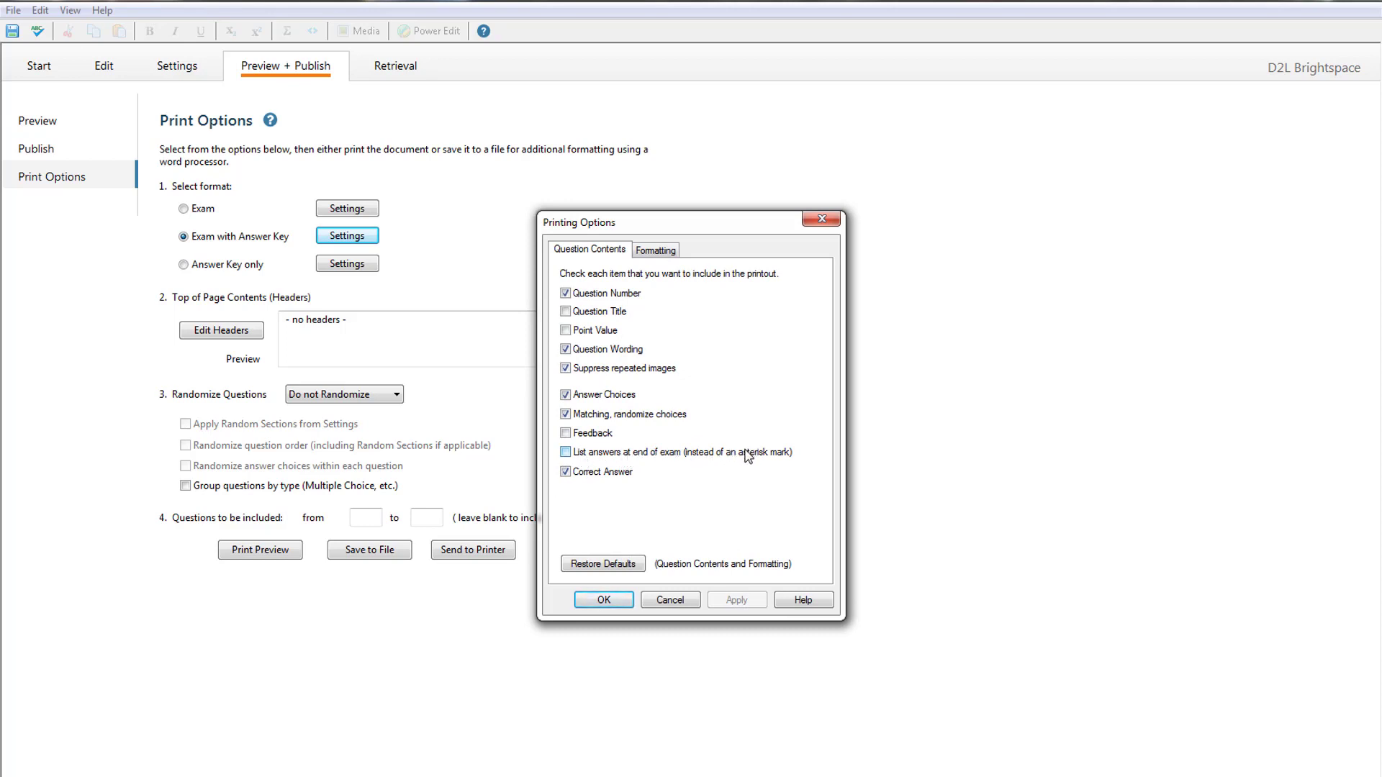
{"action": "left_click", "coordinate": [604, 601]}
{"action": "left_click", "coordinate": [229, 547]}
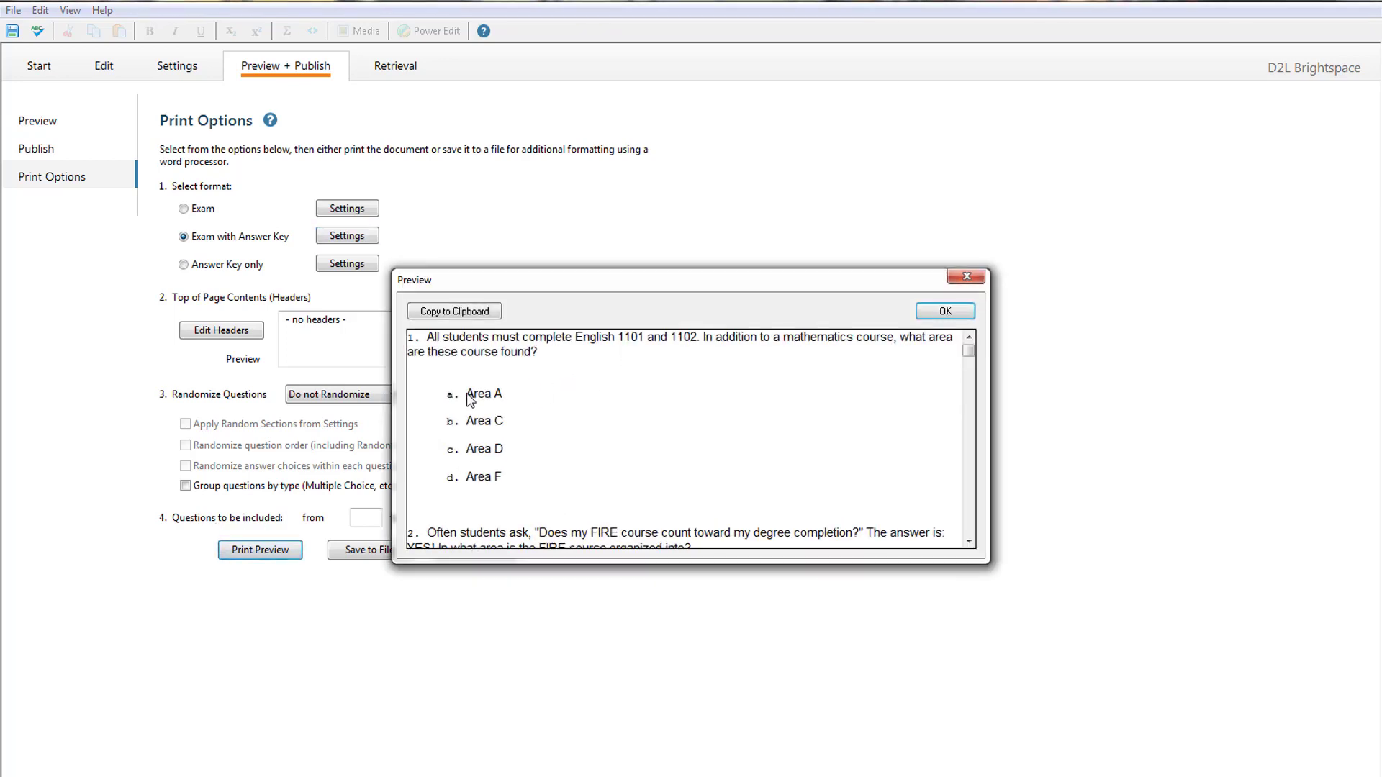
{"action": "left_click_drag", "start_coordinate": [969, 350], "coordinate": [968, 498]}
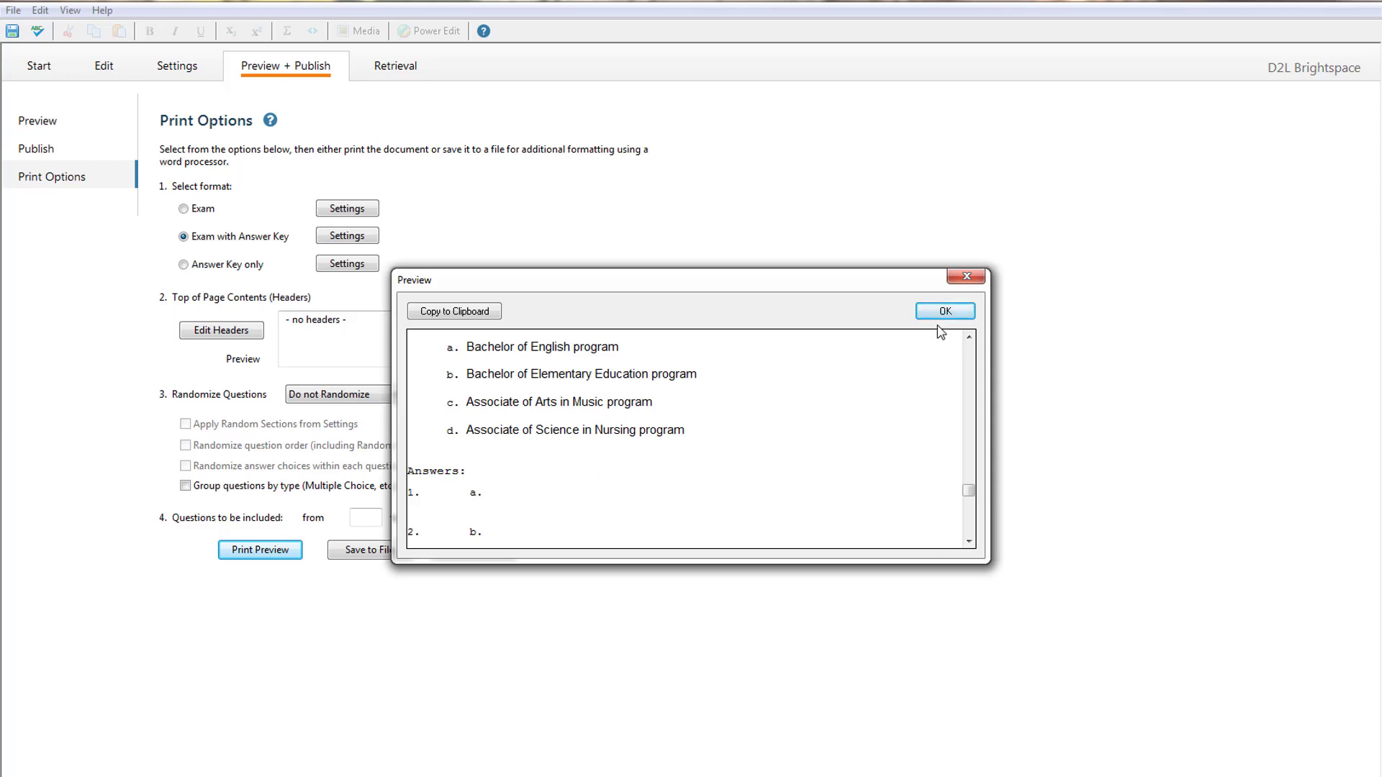
{"action": "left_click", "coordinate": [975, 282]}
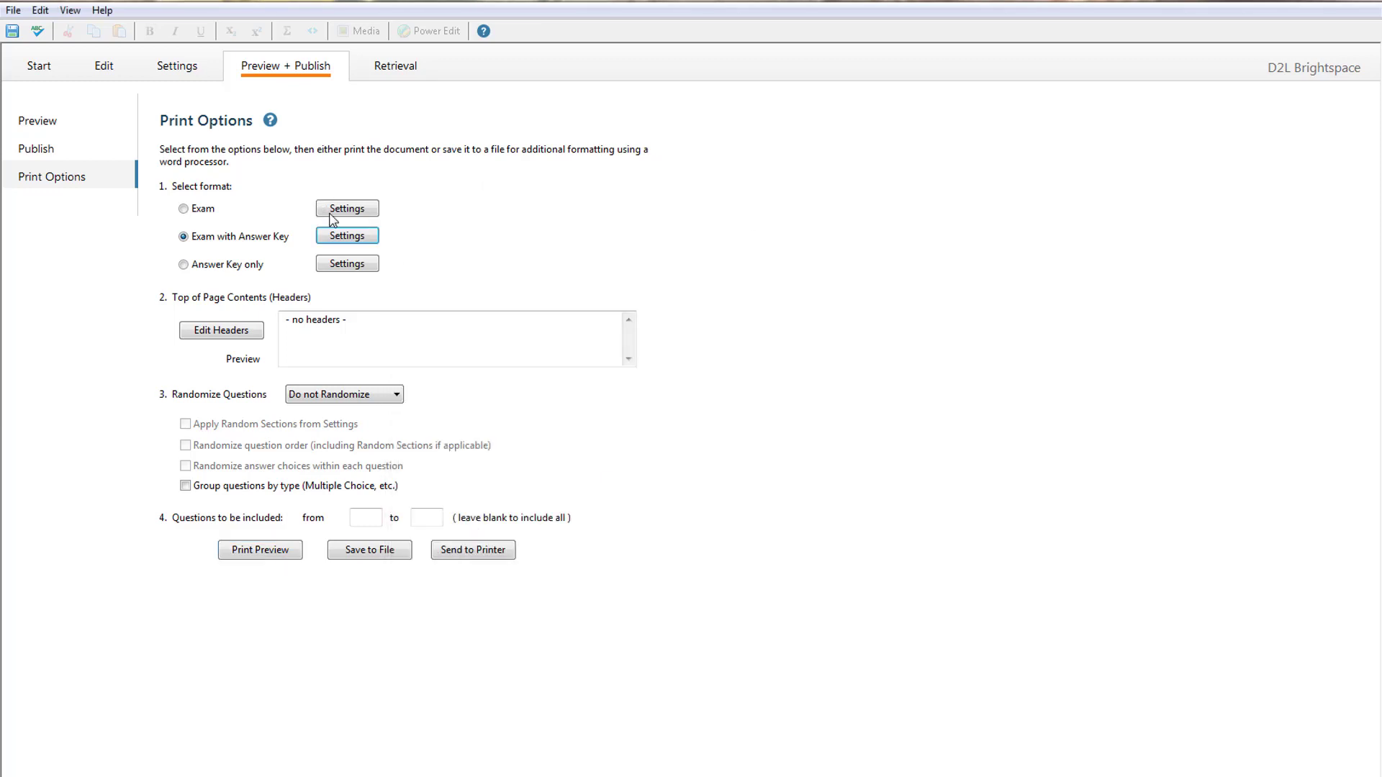
- Turn off Correct Answer and the end-of-exam list, then switch to the quiz document in Word
{"action": "left_click", "coordinate": [369, 236]}
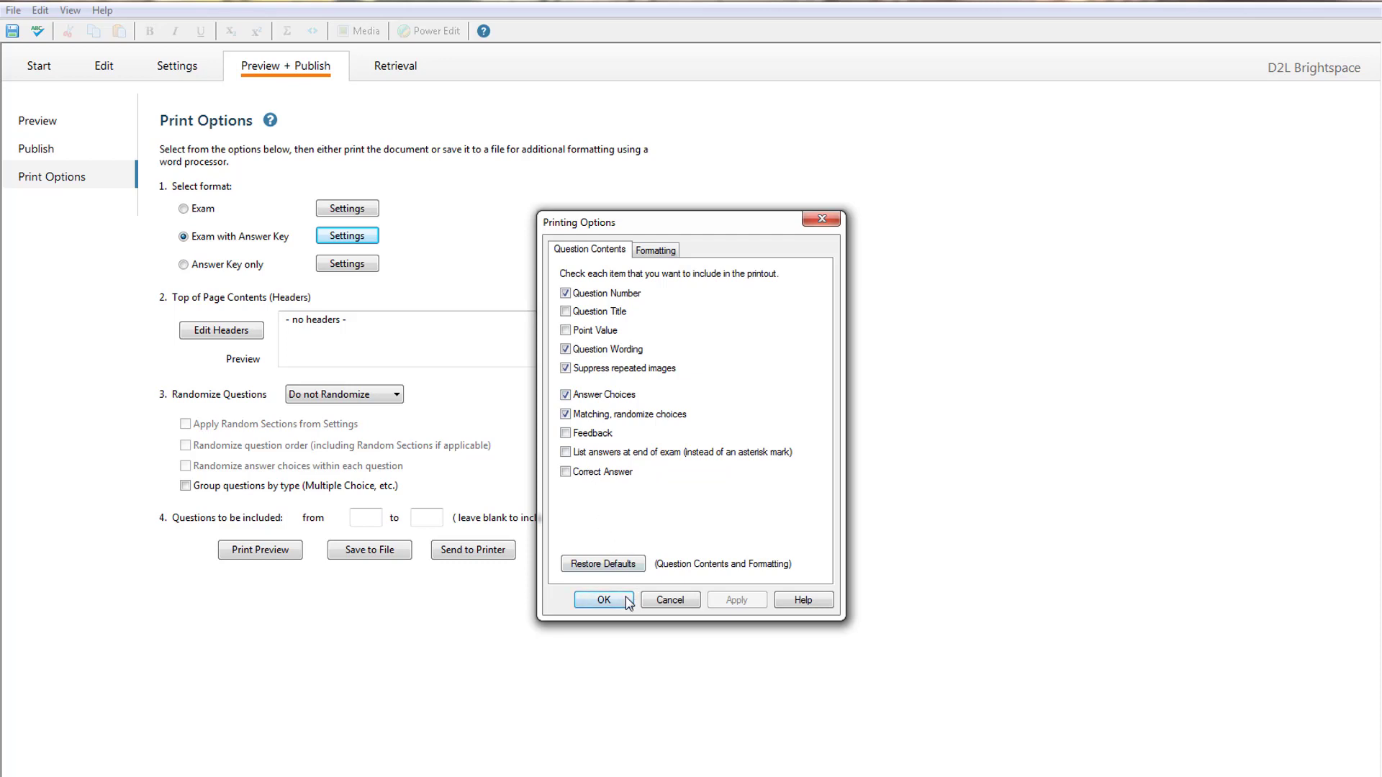
{"action": "left_click", "coordinate": [603, 600]}
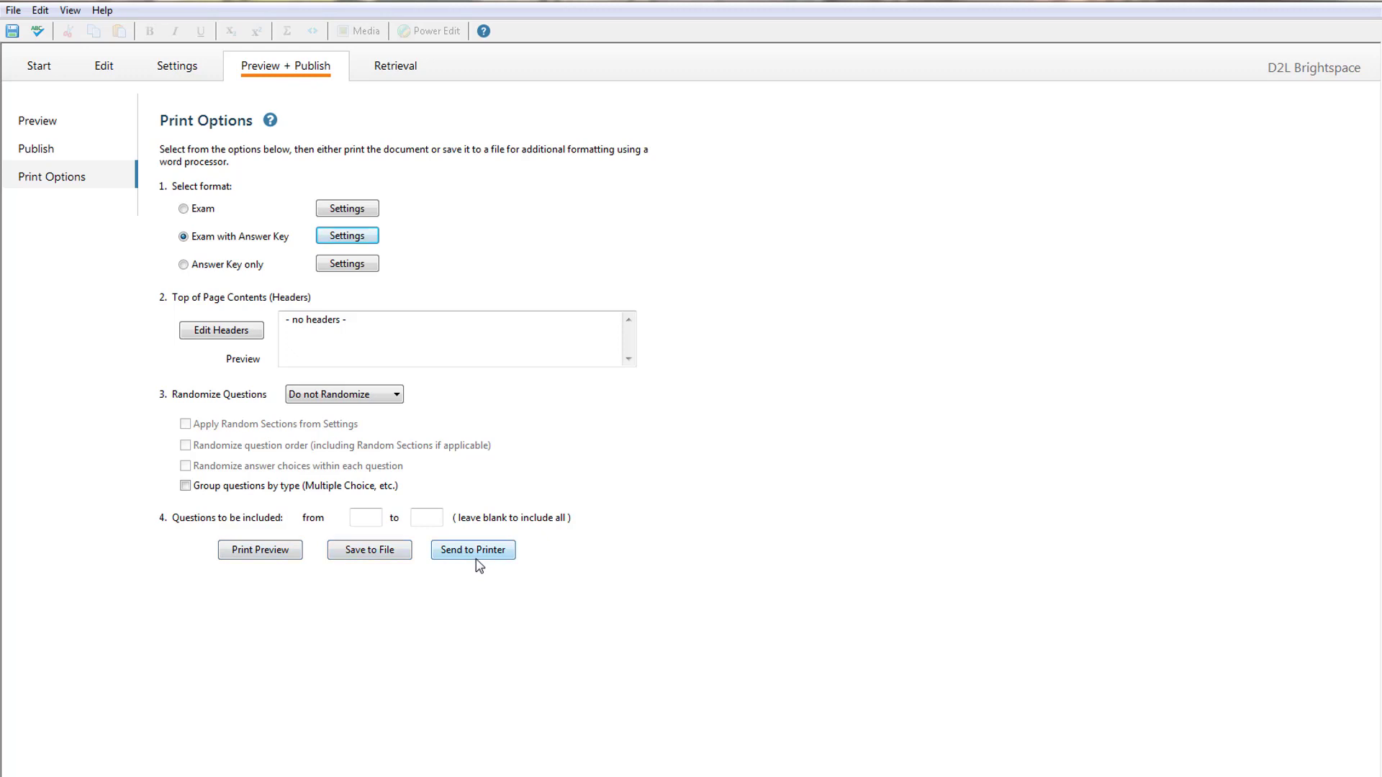
{"action": "key", "text": "alt+Tab"}
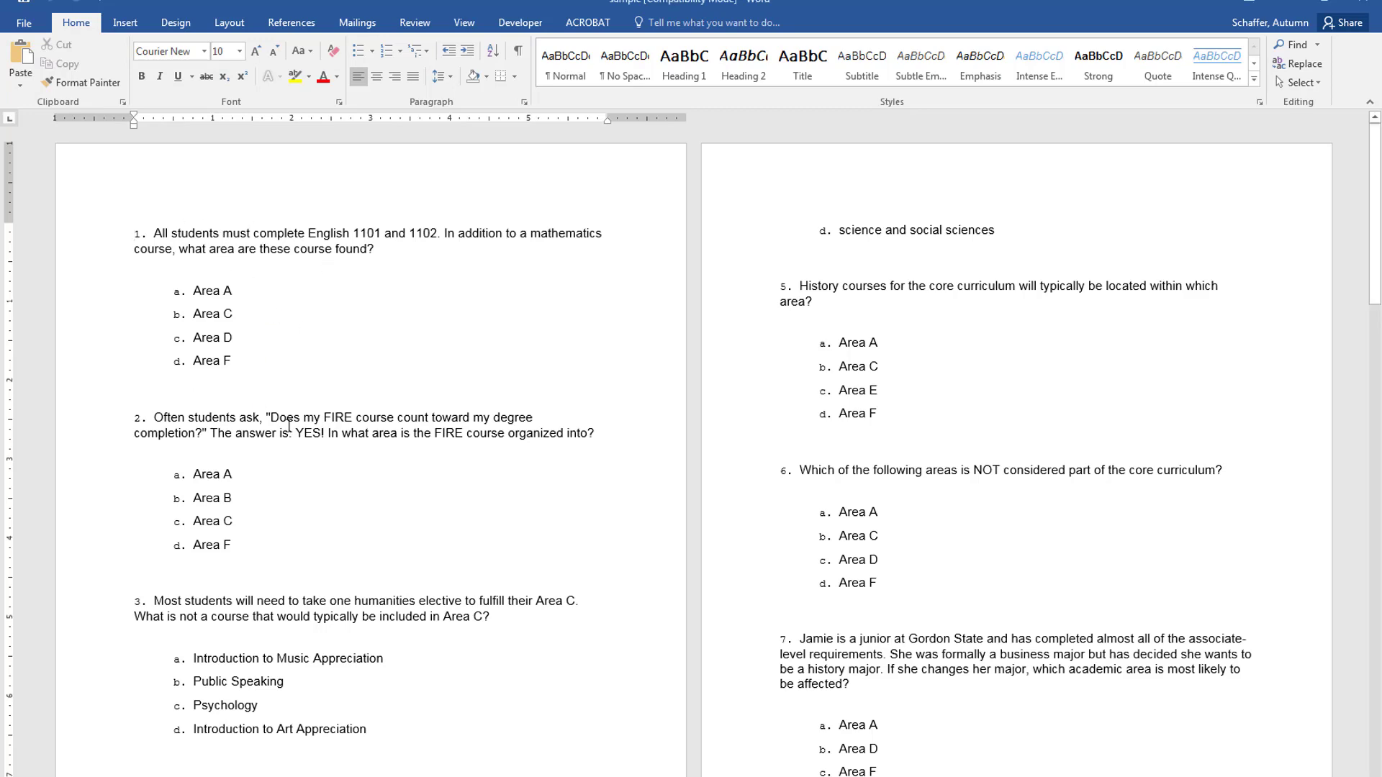
{"action": "scroll", "coordinate": [288, 425], "scroll_direction": "down", "scroll_amount": 3}
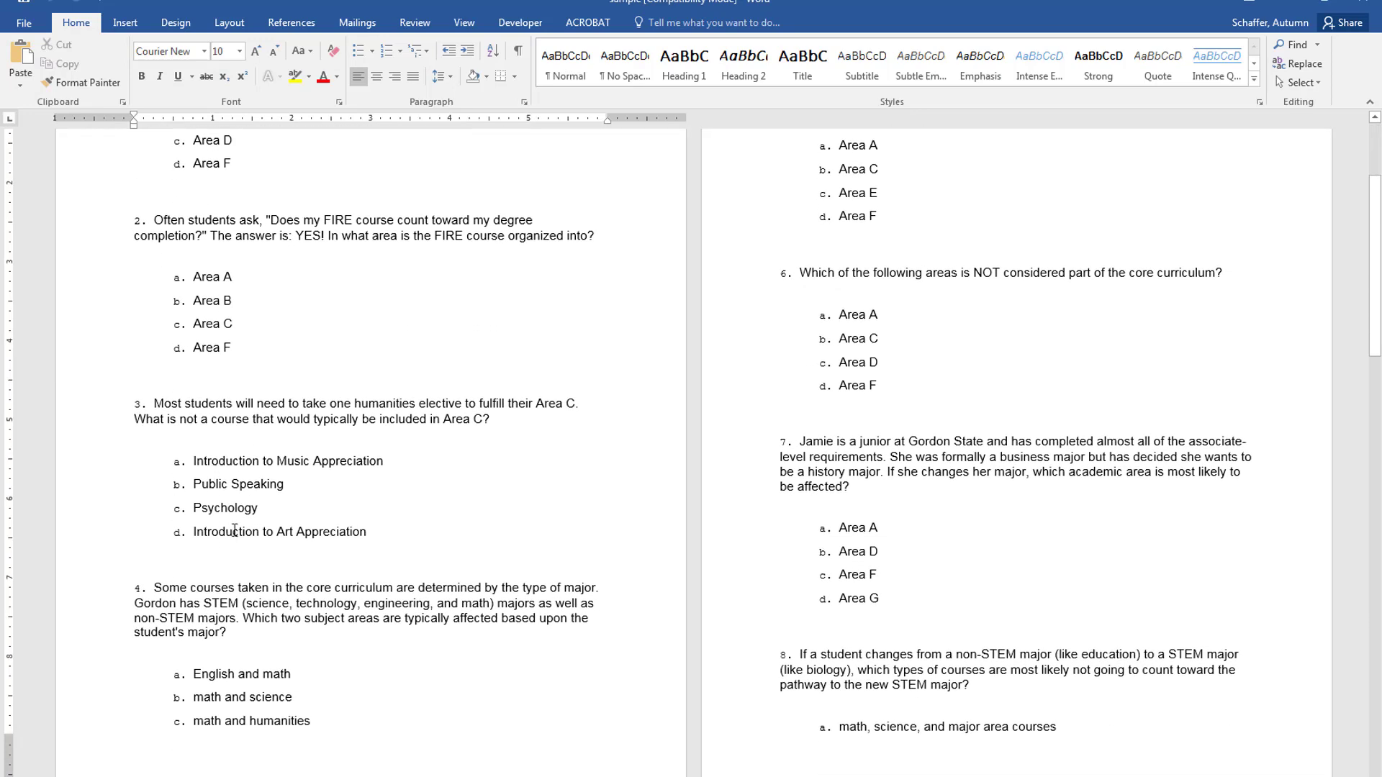
{"action": "scroll", "coordinate": [224, 417], "scroll_direction": "up", "scroll_amount": 3}
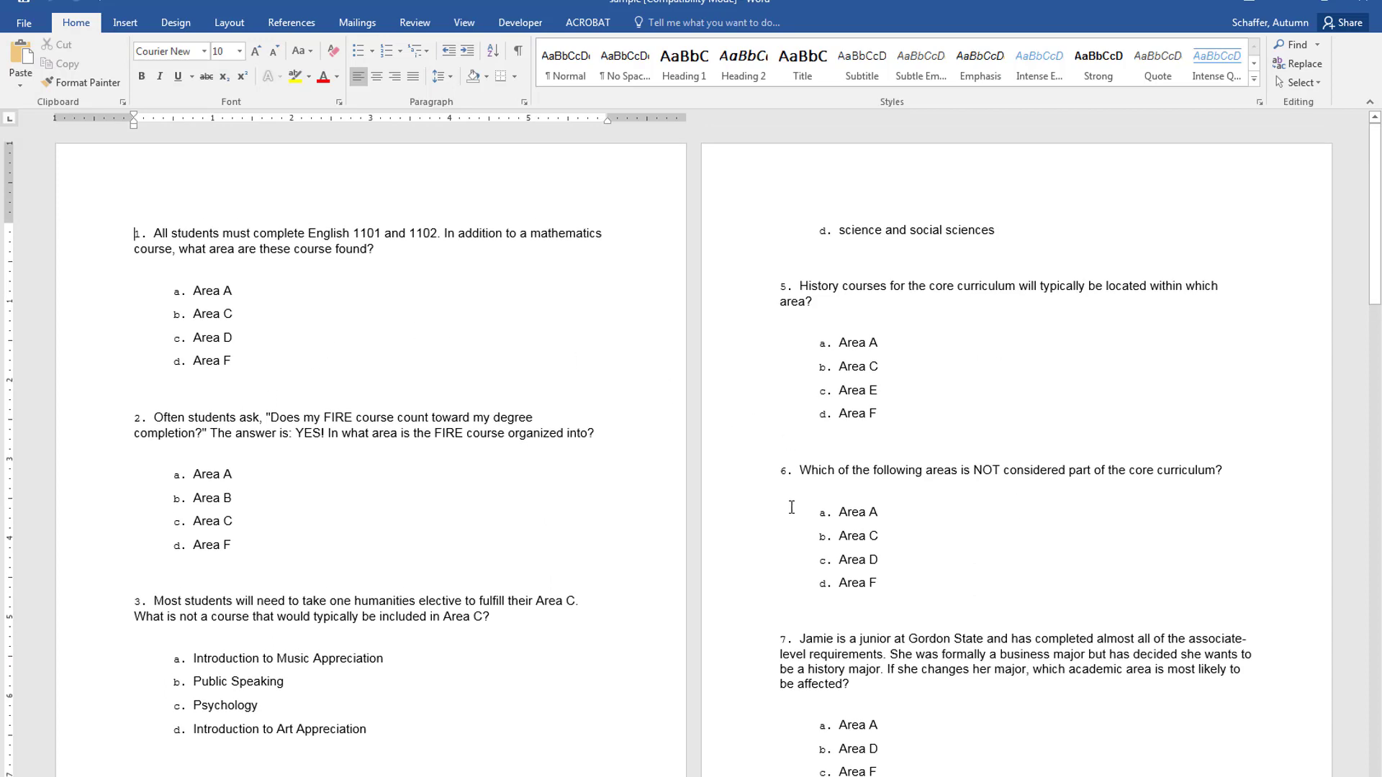
{"action": "scroll", "coordinate": [819, 569], "scroll_direction": "down", "scroll_amount": 3}
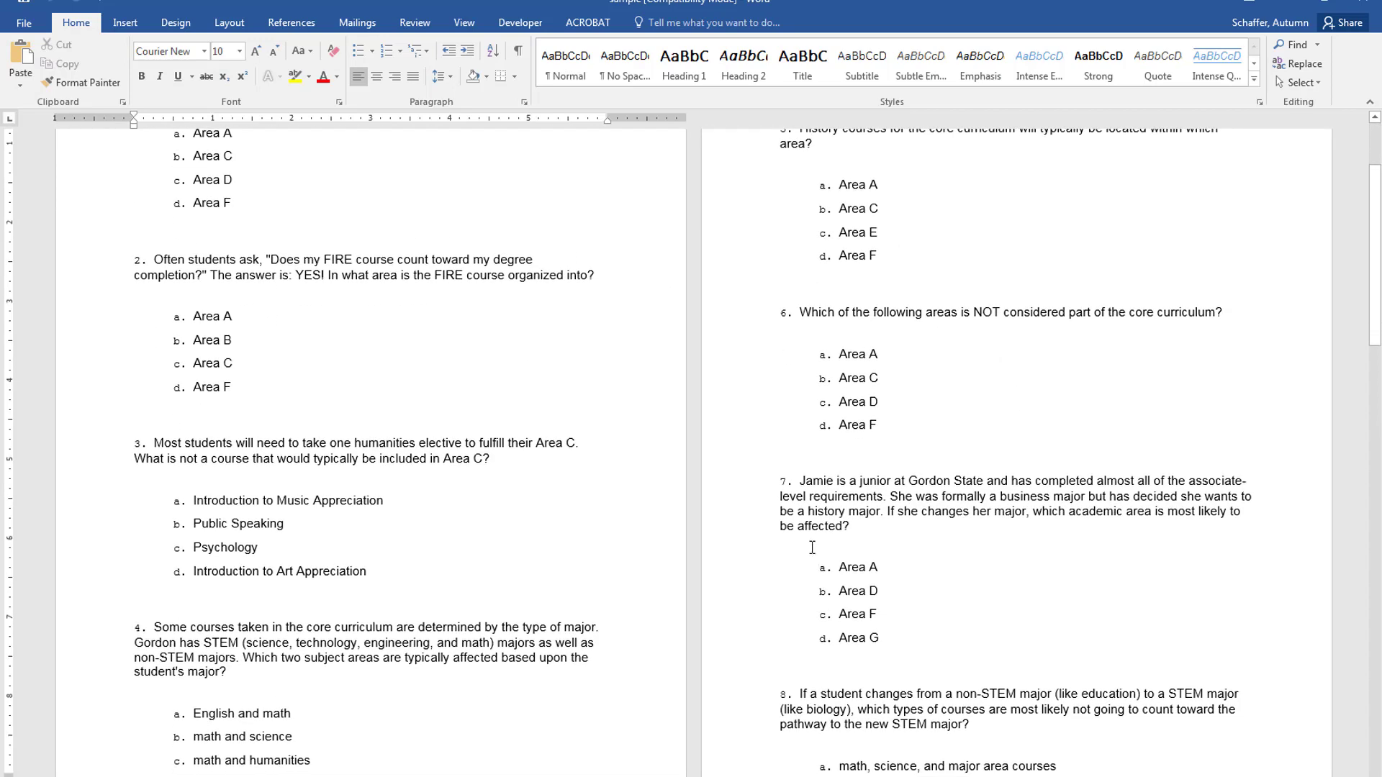
{"action": "scroll", "coordinate": [812, 548], "scroll_direction": "down", "scroll_amount": 3}
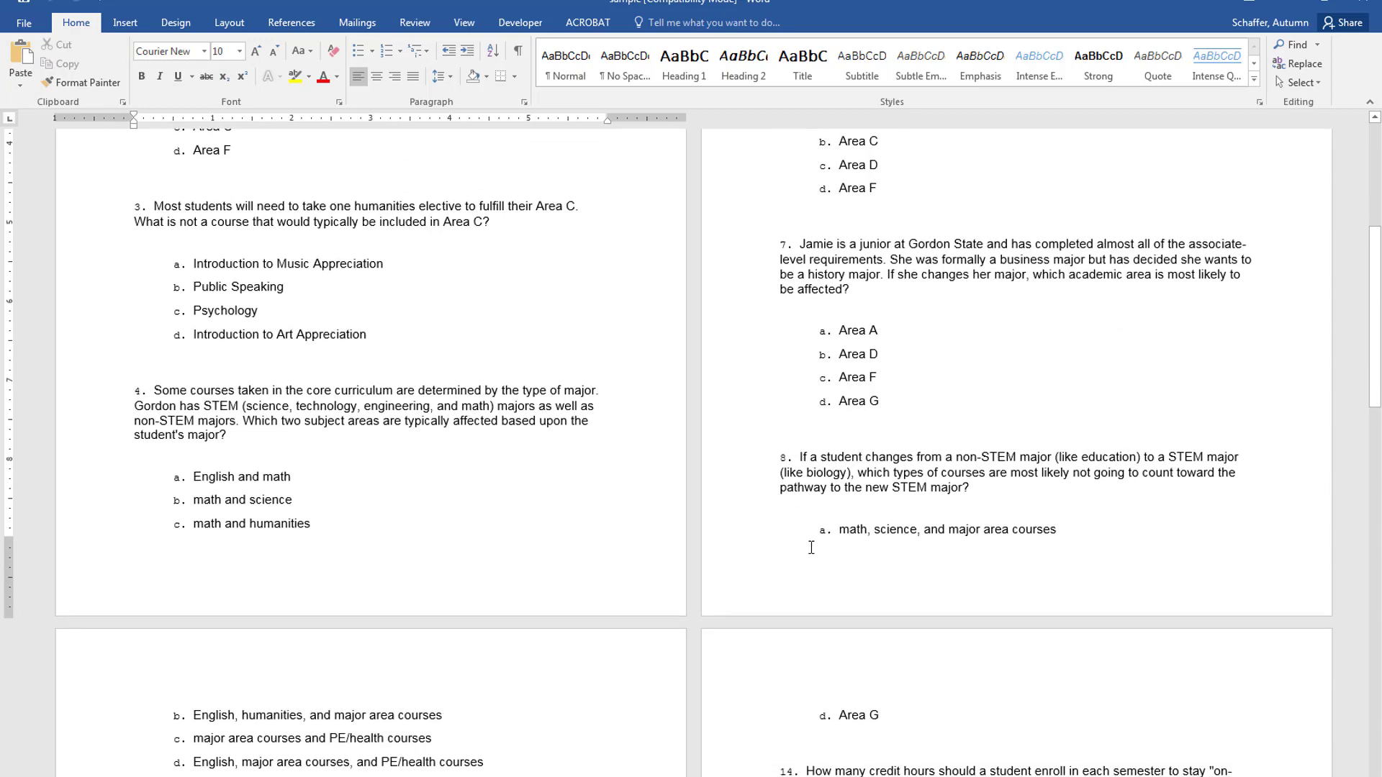